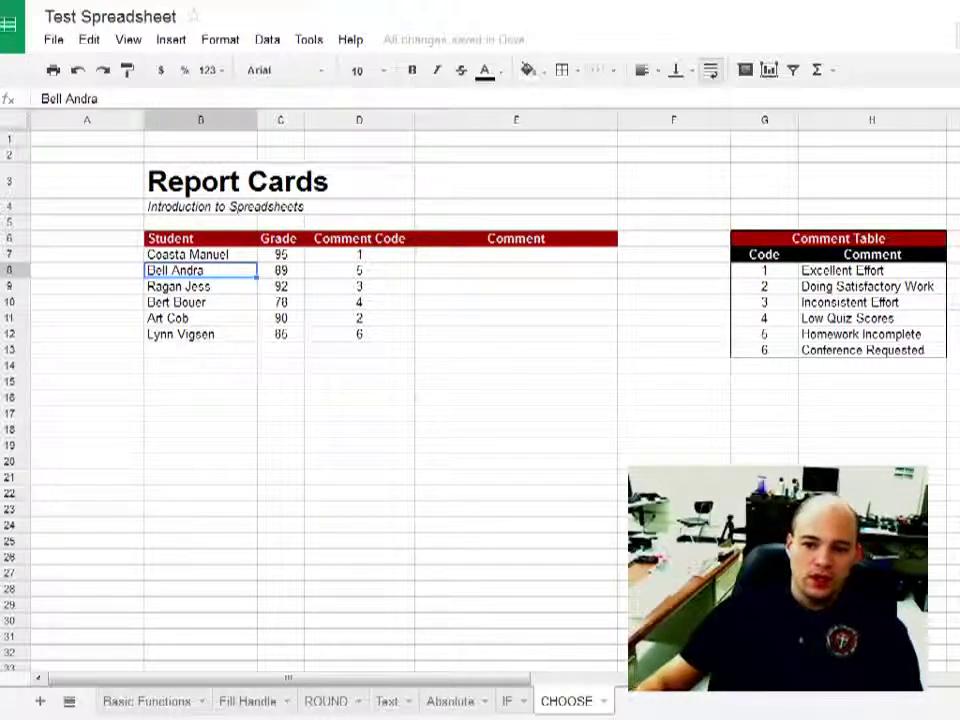
Start a CHOOSE formula in E7, the first student's Comment cell, using the comment code in D7 as the index
{"action": "left_click", "coordinate": [487, 257]}
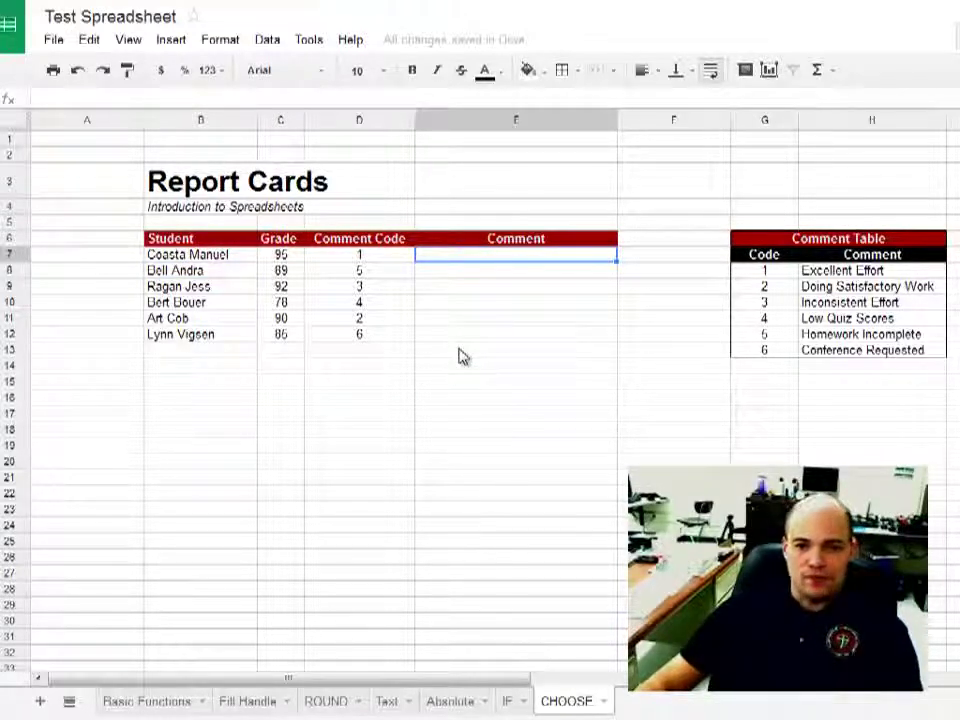
{"action": "type", "text": "="}
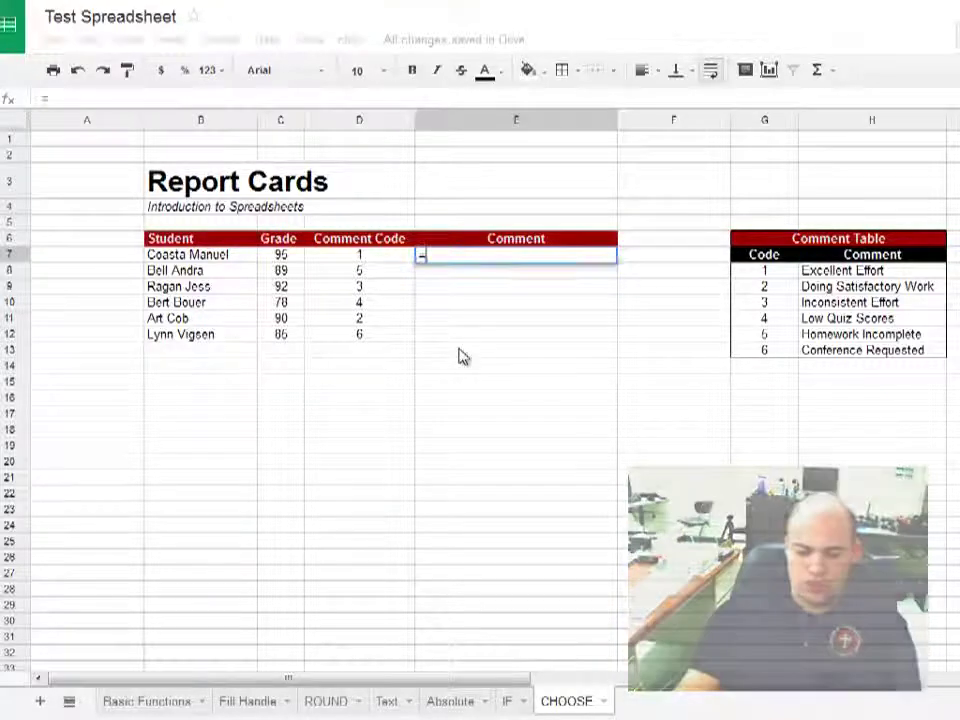
{"action": "type", "text": "CHOOSE("}
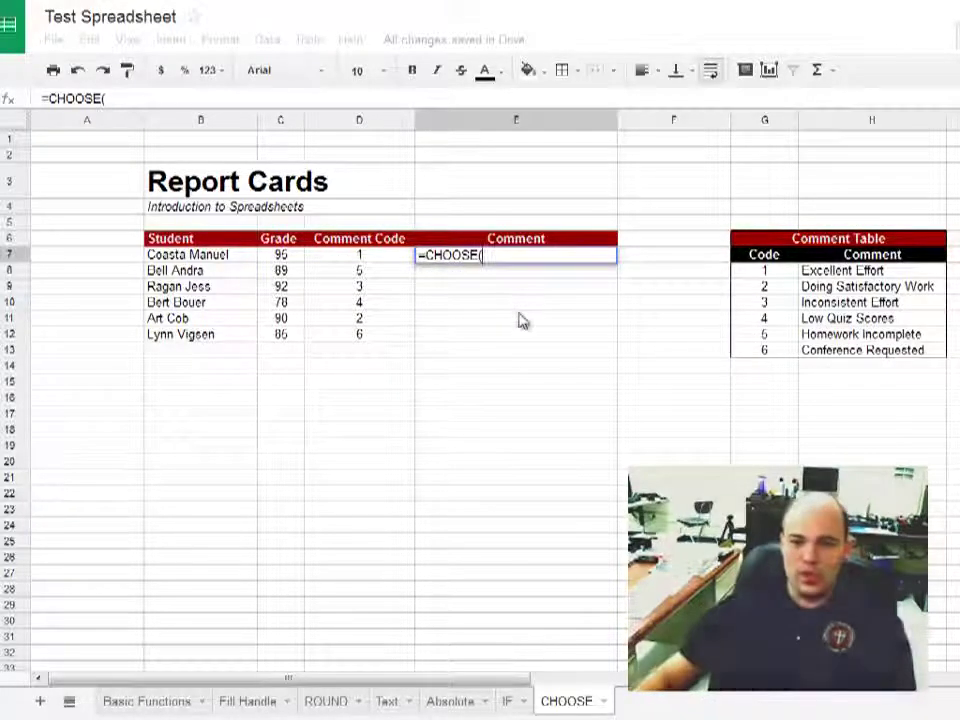
{"action": "key", "text": "BackSpace"}
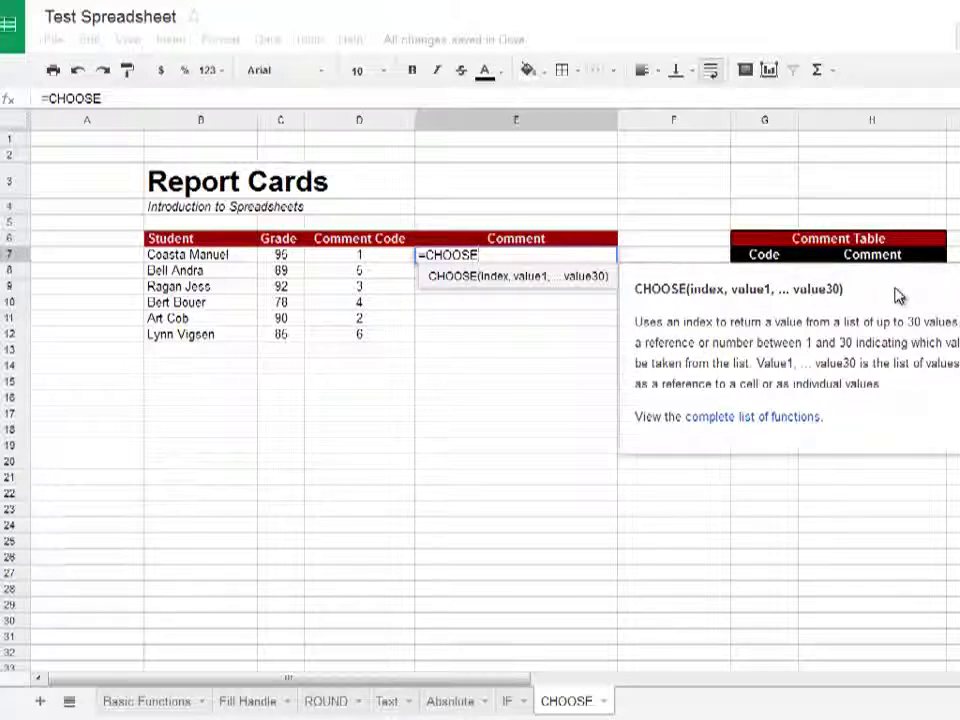
{"action": "type", "text": "("}
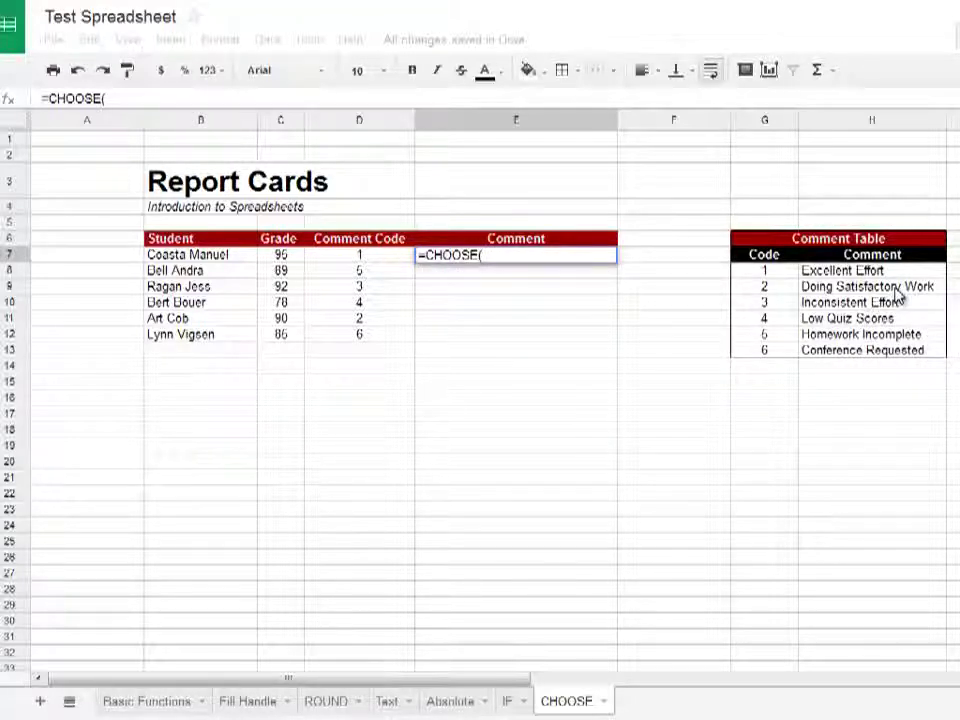
{"action": "key", "text": "Left"}
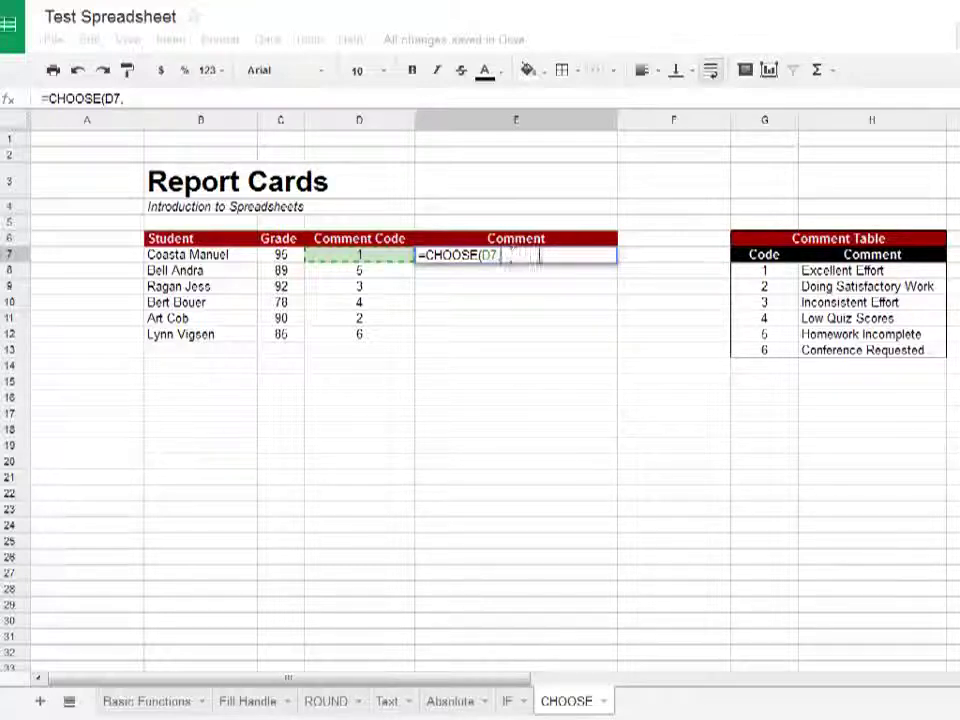
Add the comment table cells H8, H9, H10, H11, H12 and H13 as the CHOOSE values and complete the formula in E7
{"action": "left_click", "coordinate": [840, 276]}
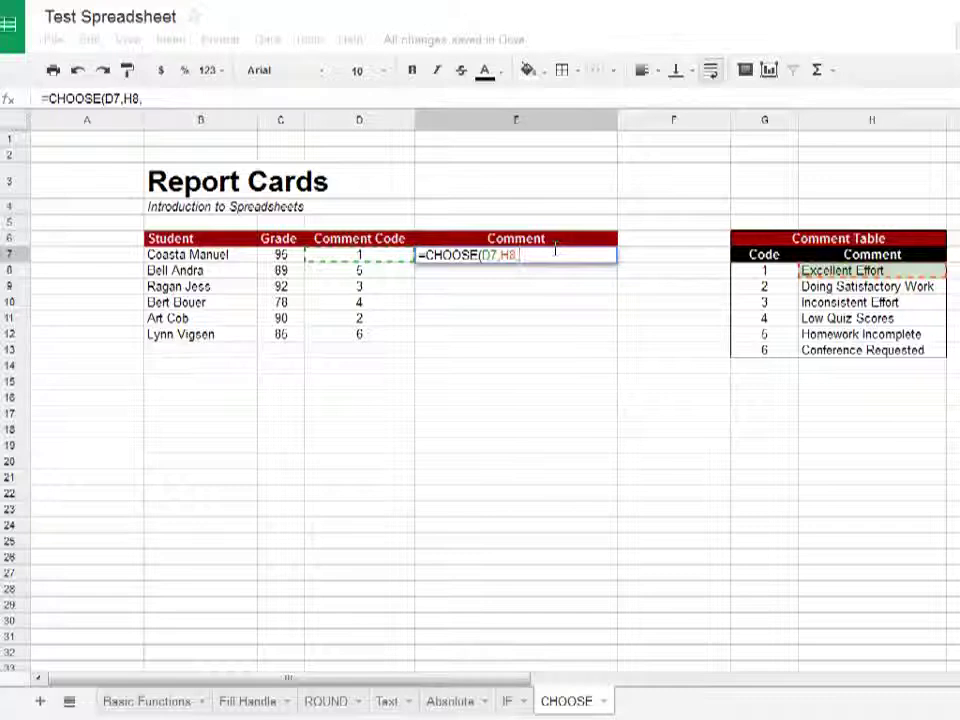
{"action": "left_click", "coordinate": [833, 288]}
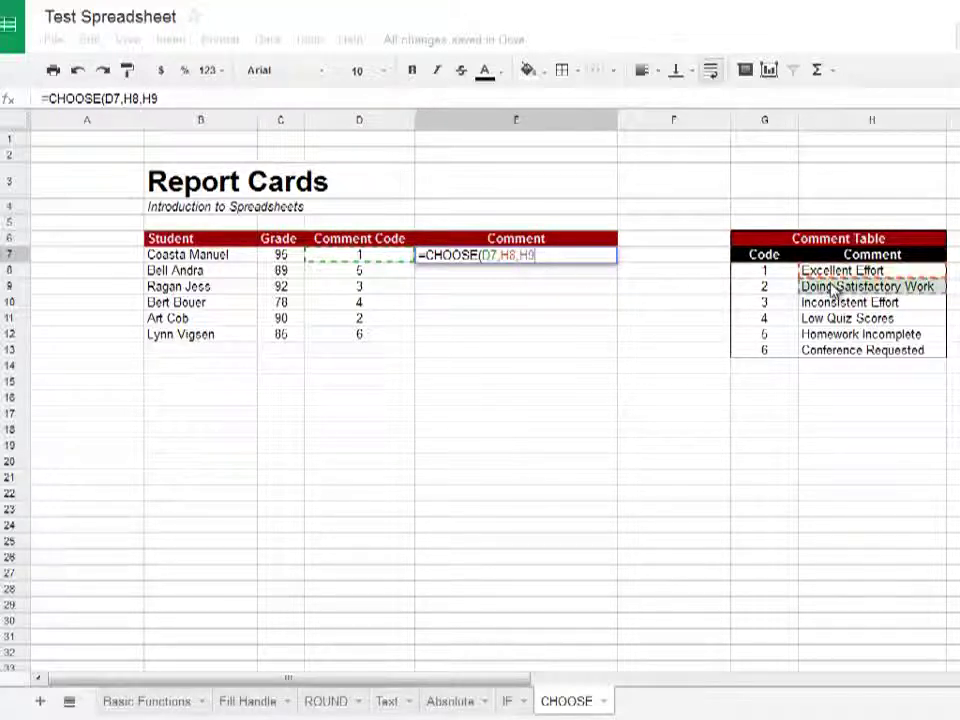
{"action": "type", "text": ","}
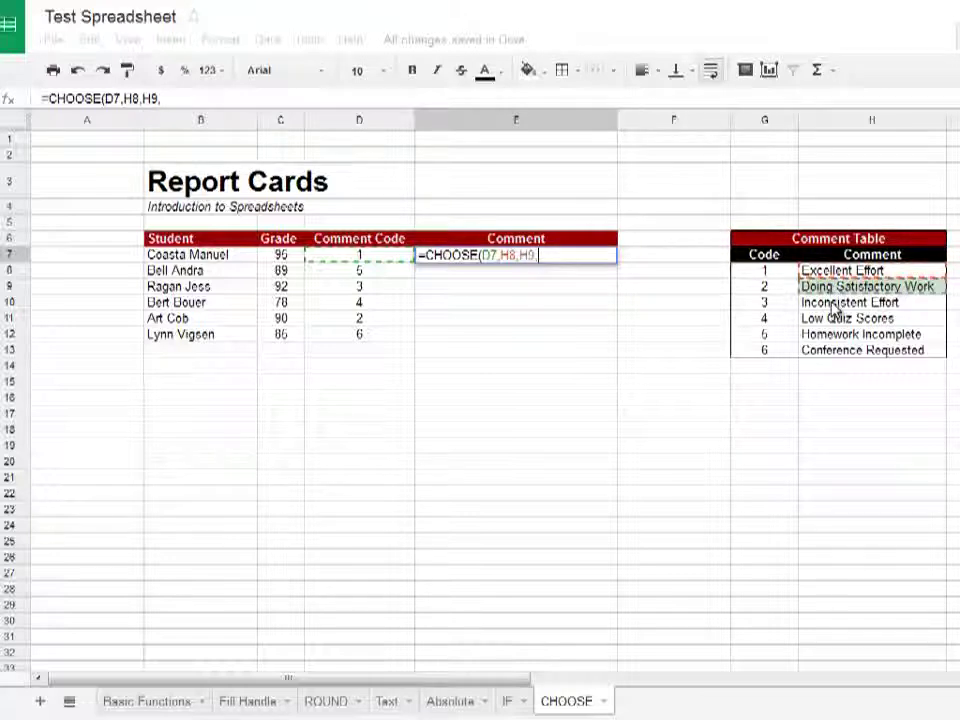
{"action": "left_click", "coordinate": [835, 305]}
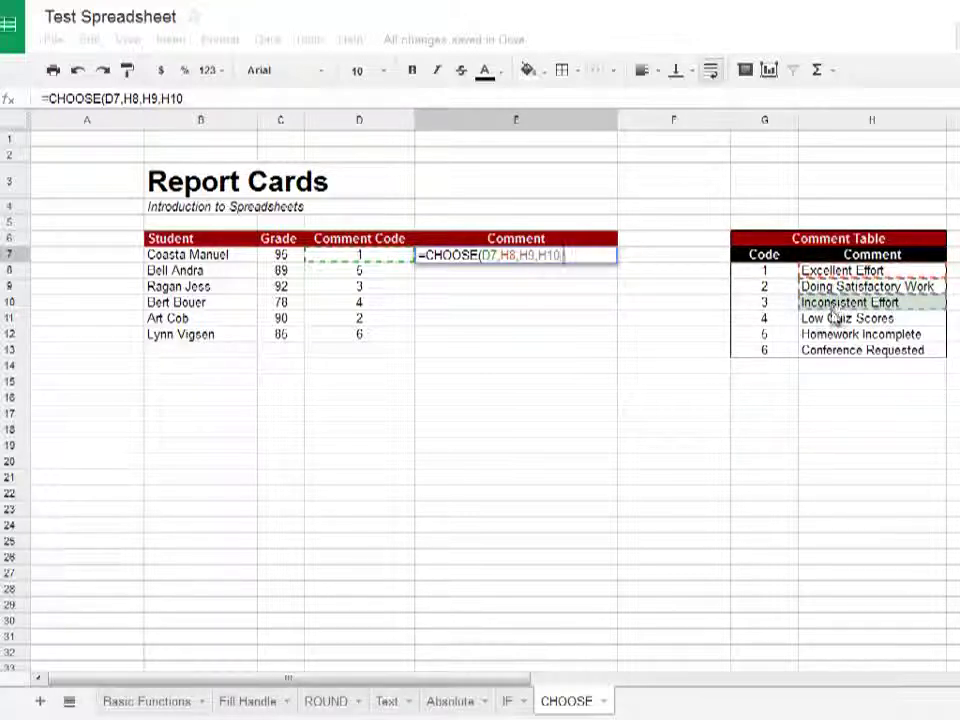
{"action": "type", "text": ","}
{"action": "left_click", "coordinate": [836, 320]}
{"action": "type", "text": ","}
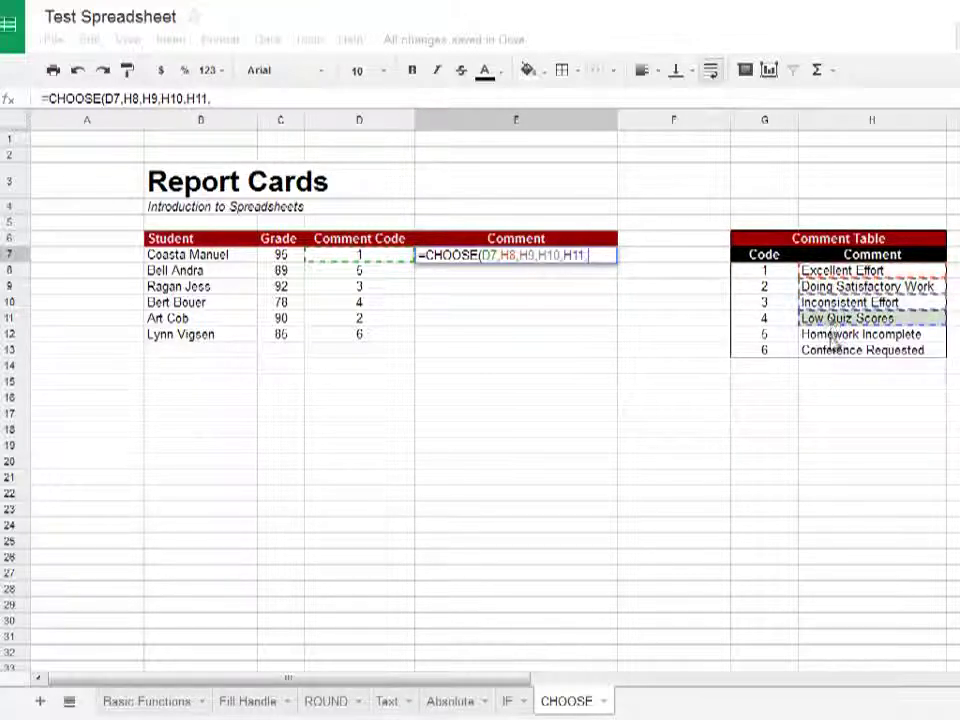
{"action": "left_click", "coordinate": [836, 336]}
{"action": "type", "text": ","}
{"action": "left_click", "coordinate": [835, 355]}
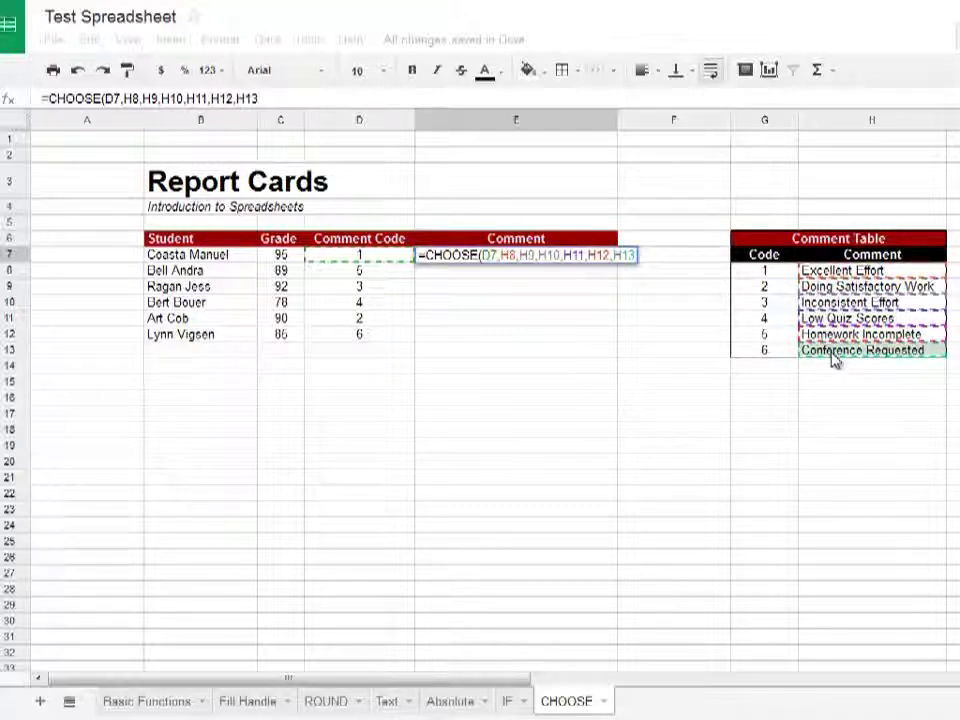
{"action": "key", "text": "Return"}
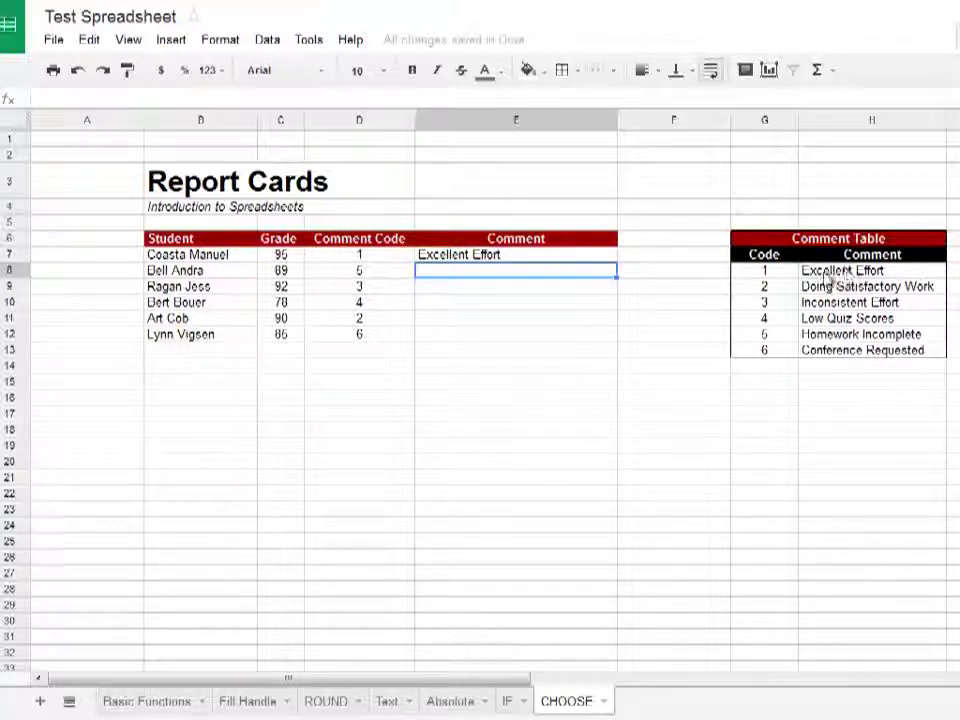
Examine the index and the comment table references in the CHOOSE formula in E7
{"action": "left_click", "coordinate": [527, 259]}
{"action": "double_click", "coordinate": [510, 255]}
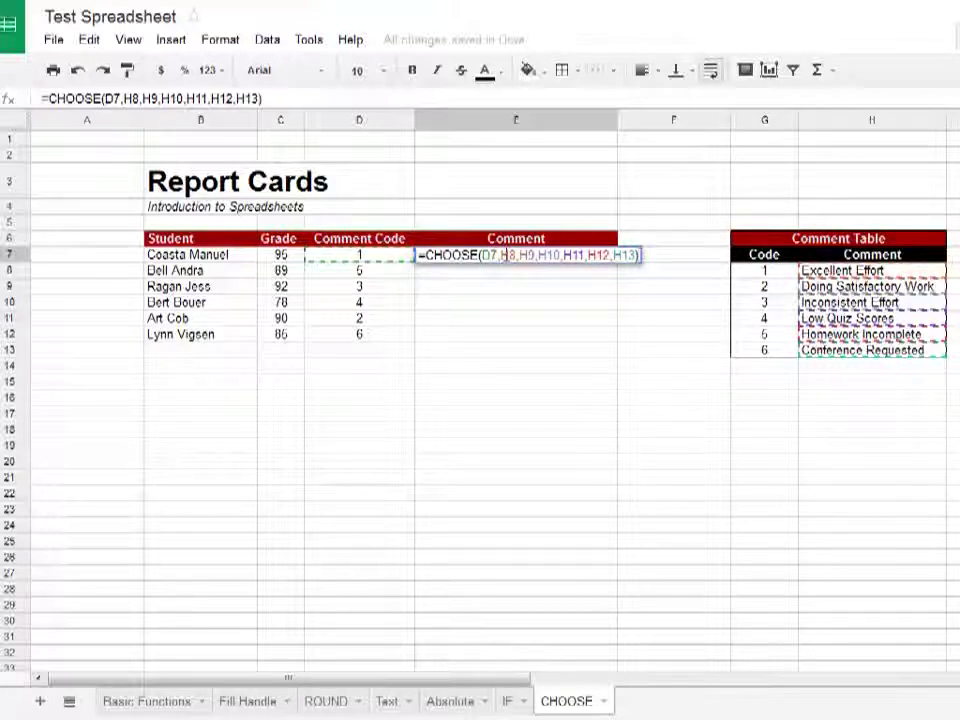
{"action": "left_click_drag", "start_coordinate": [498, 255], "coordinate": [632, 256]}
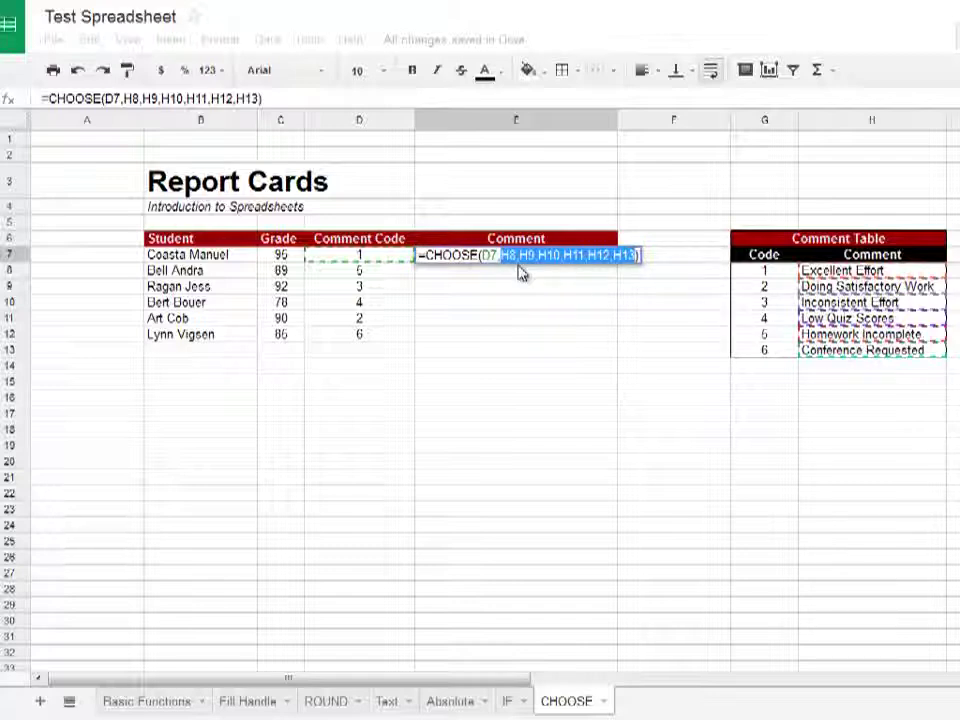
{"action": "key", "text": "Return"}
Set the first student's comment code in D7 to 2 and check the comment returned in E7
{"action": "key", "text": "Up"}
{"action": "key", "text": "Left"}
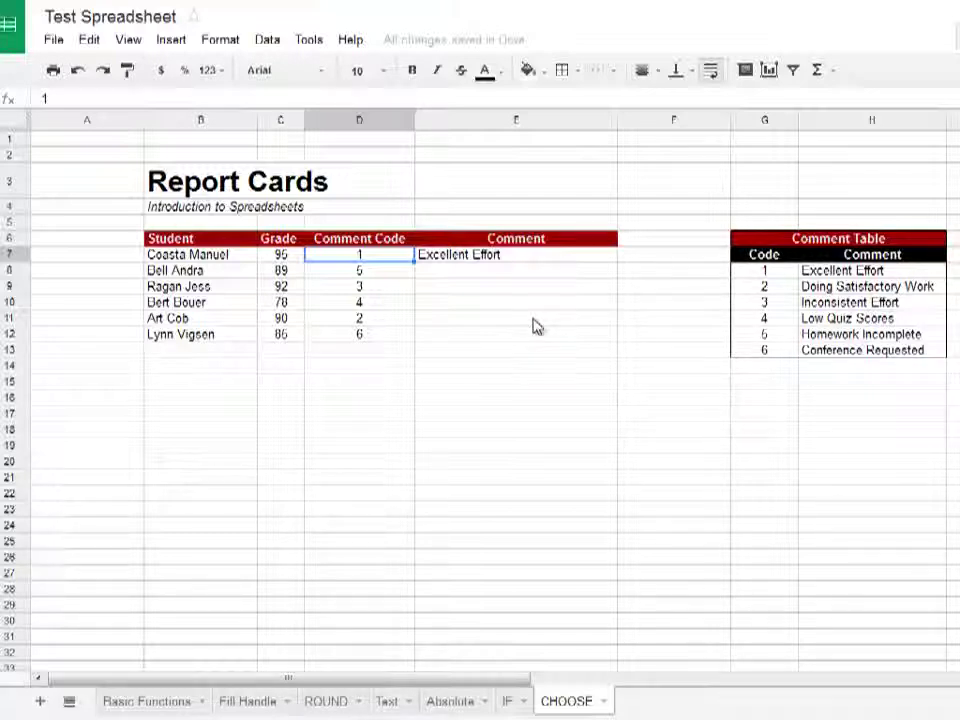
{"action": "type", "text": "2"}
{"action": "key", "text": "Return"}
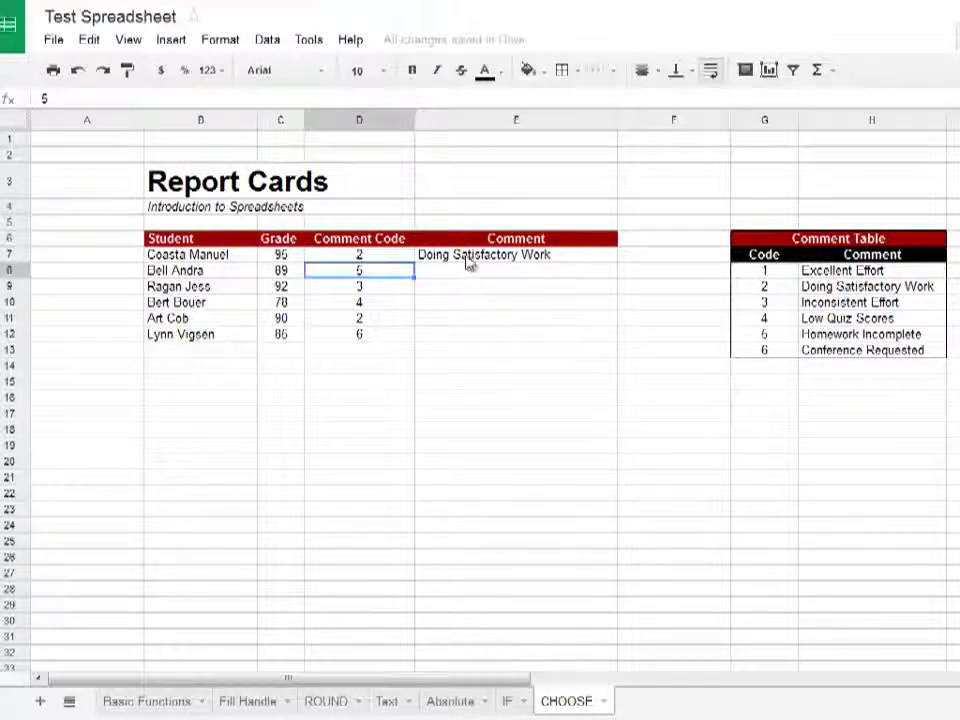
{"action": "left_click", "coordinate": [468, 258]}
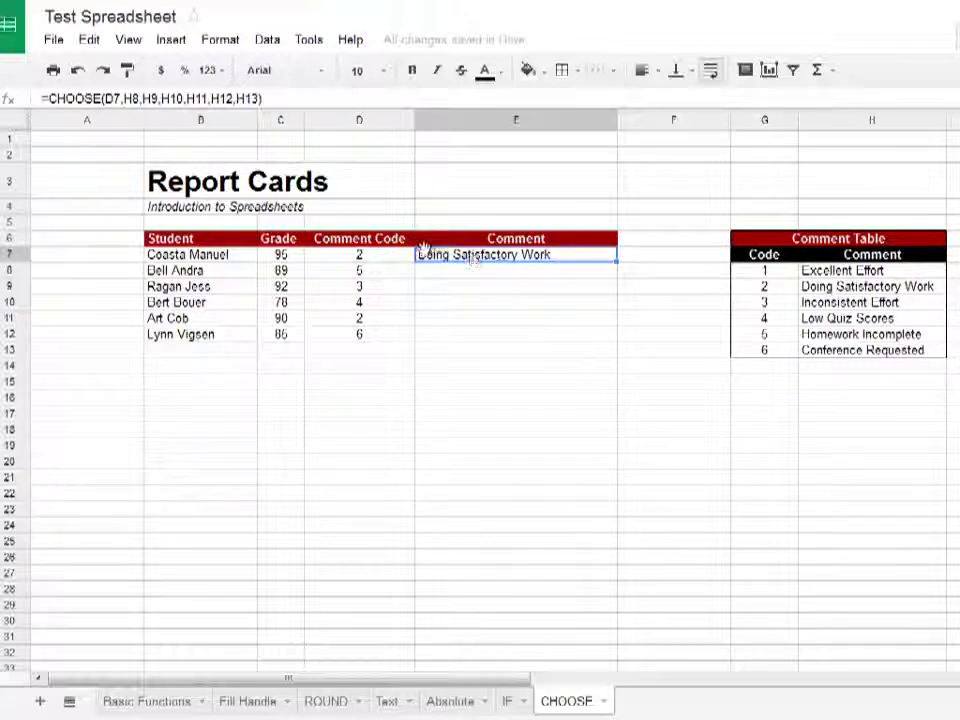
{"action": "left_click", "coordinate": [379, 258]}
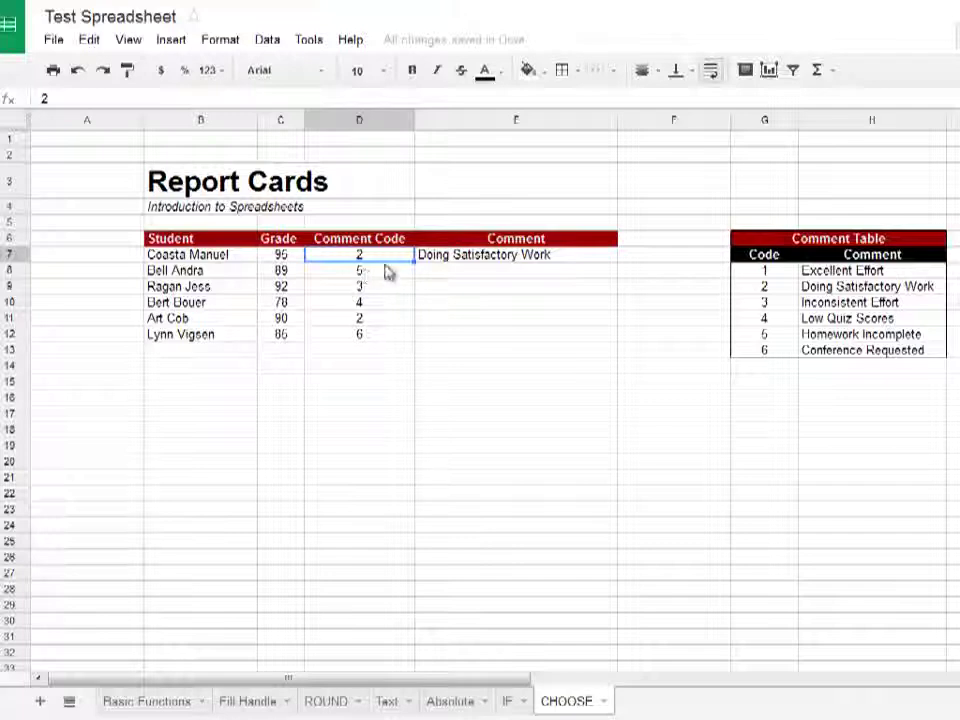
Fill the CHOOSE formula from E7 down through E12 for the remaining students
{"action": "left_click", "coordinate": [444, 260]}
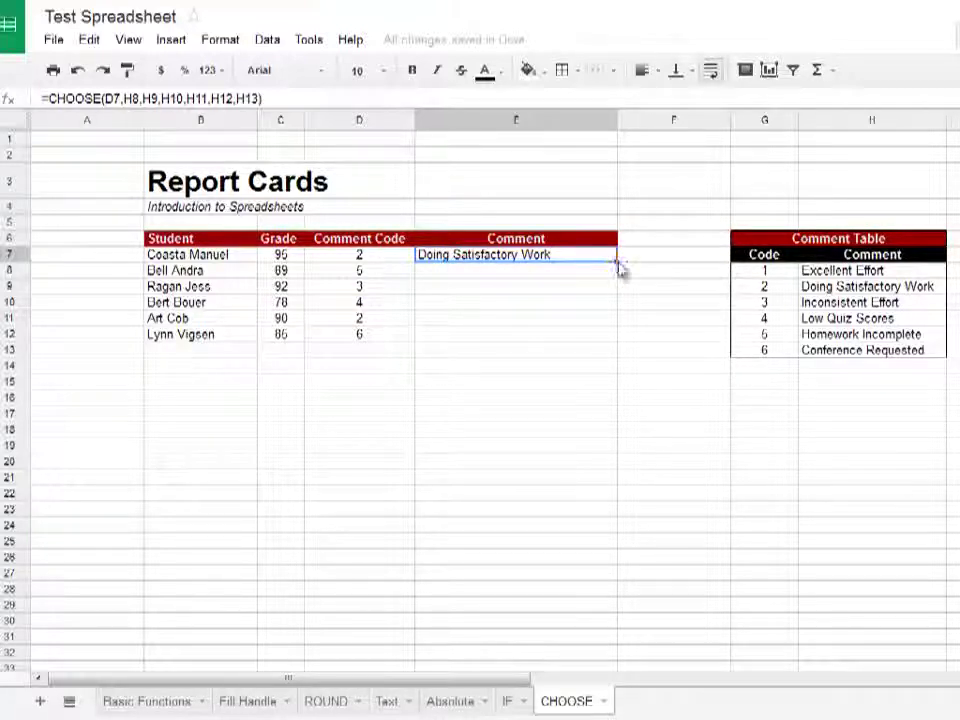
{"action": "left_click_drag", "start_coordinate": [617, 337], "coordinate": [612, 338]}
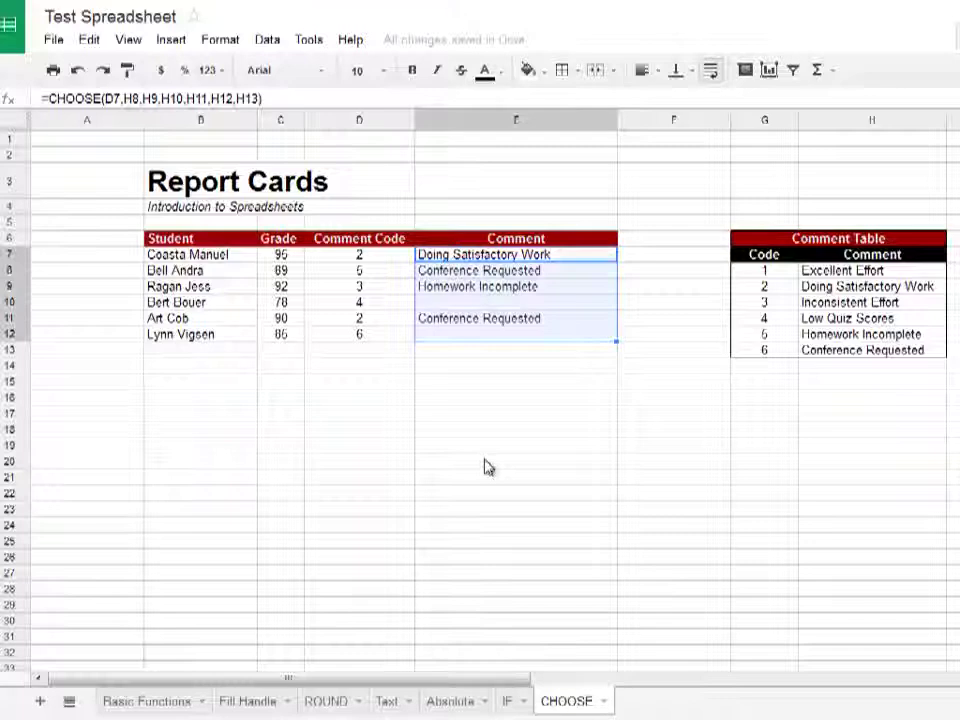
{"action": "left_click", "coordinate": [476, 350]}
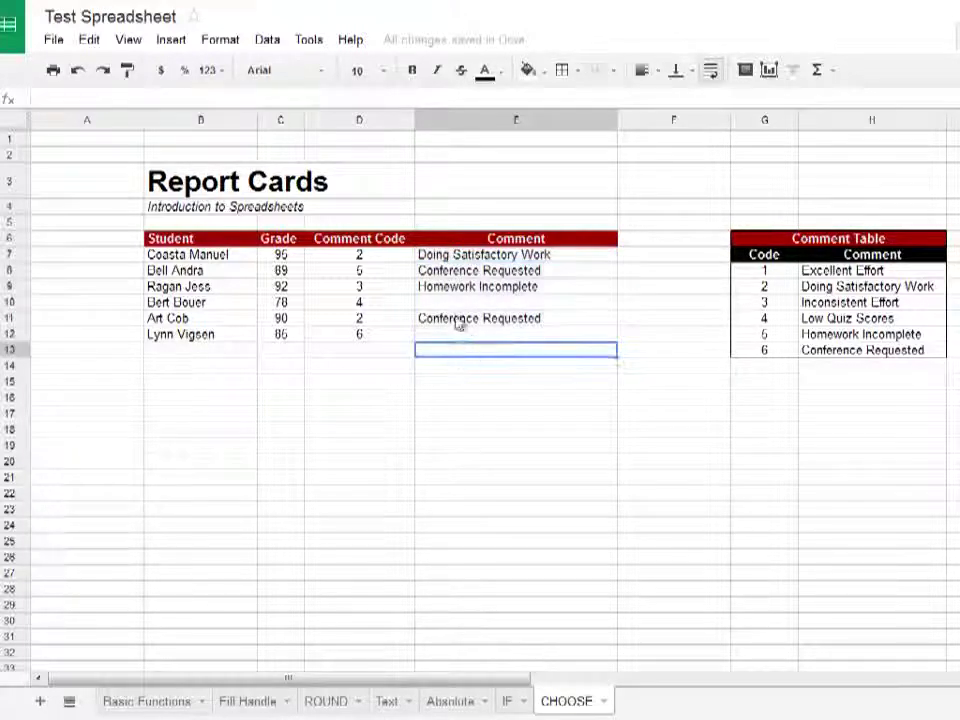
Compare the filled comments with their codes and the comment table, inspecting the cell references in the E8 and E9 formulas
{"action": "left_click", "coordinate": [458, 279]}
{"action": "left_click", "coordinate": [395, 280]}
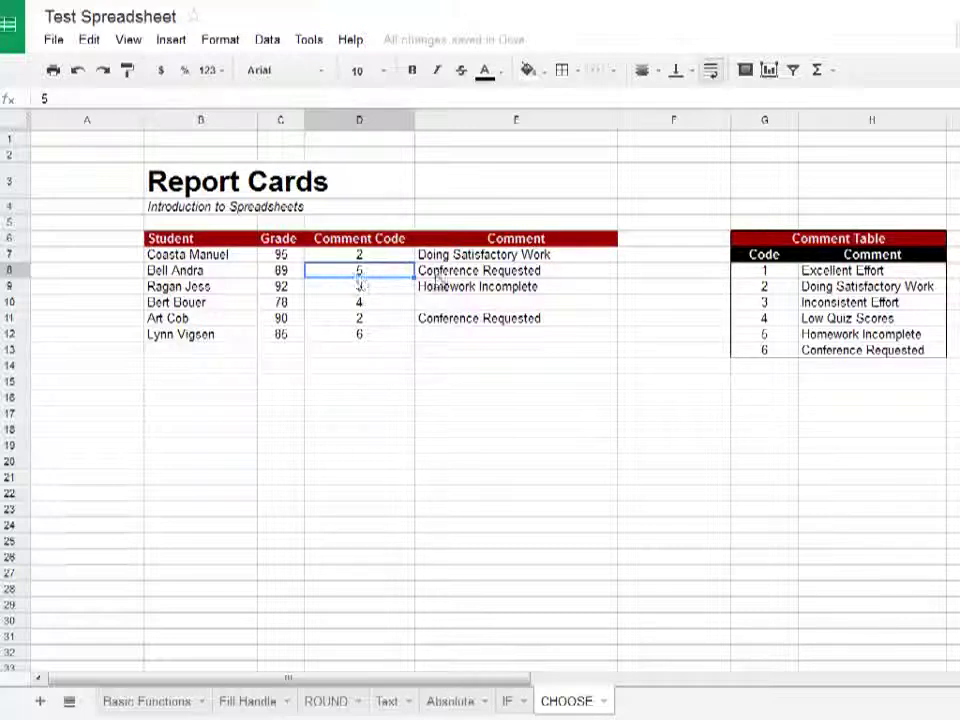
{"action": "left_click", "coordinate": [470, 277]}
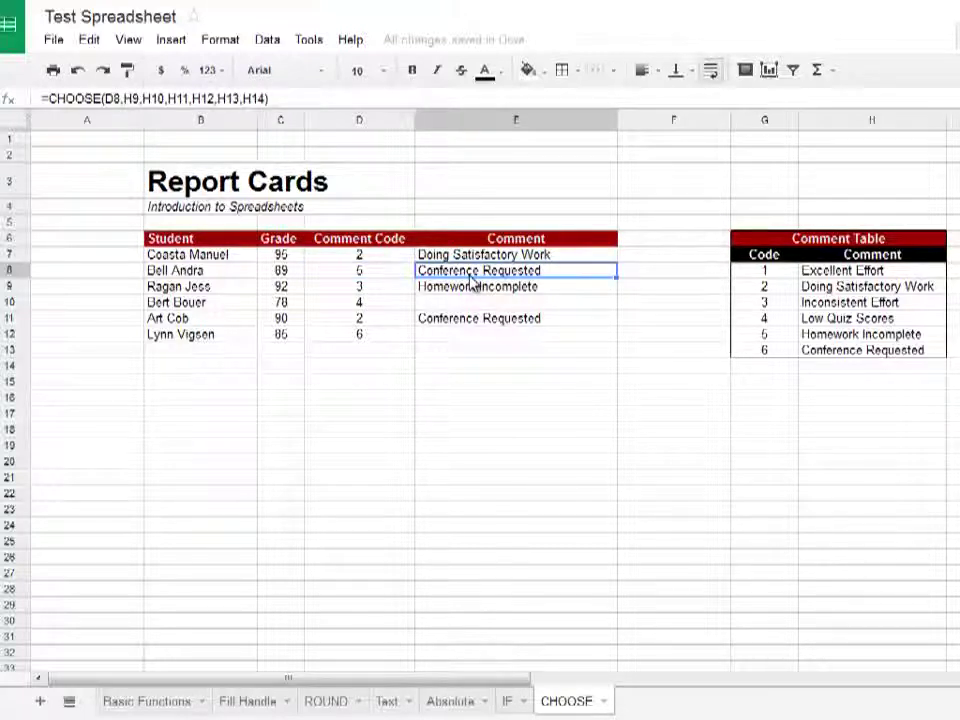
{"action": "left_click", "coordinate": [836, 353]}
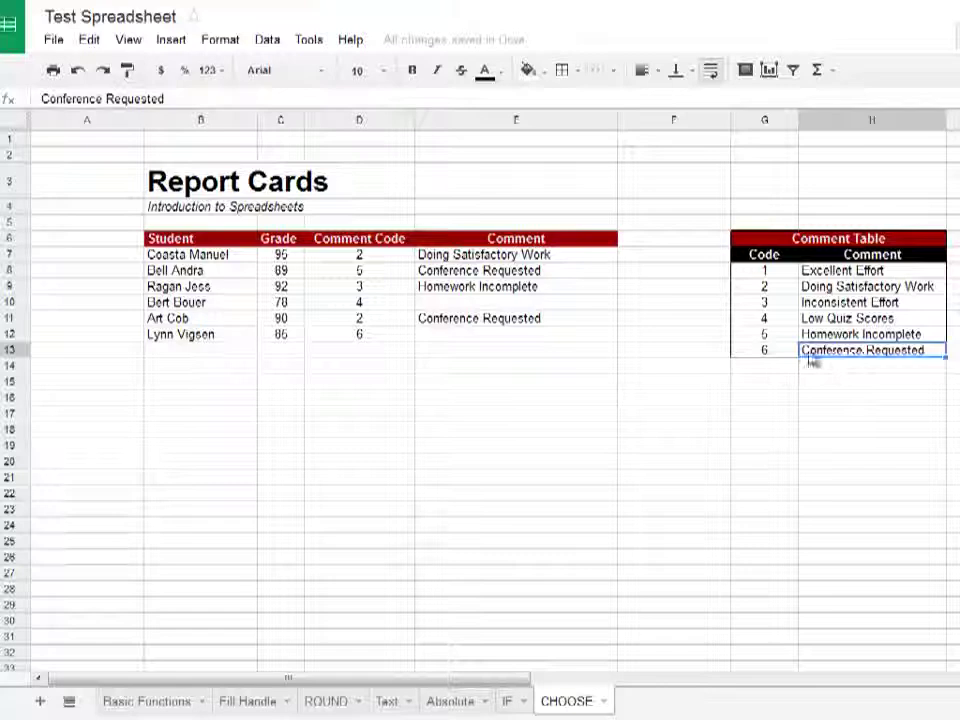
{"action": "left_click", "coordinate": [365, 303]}
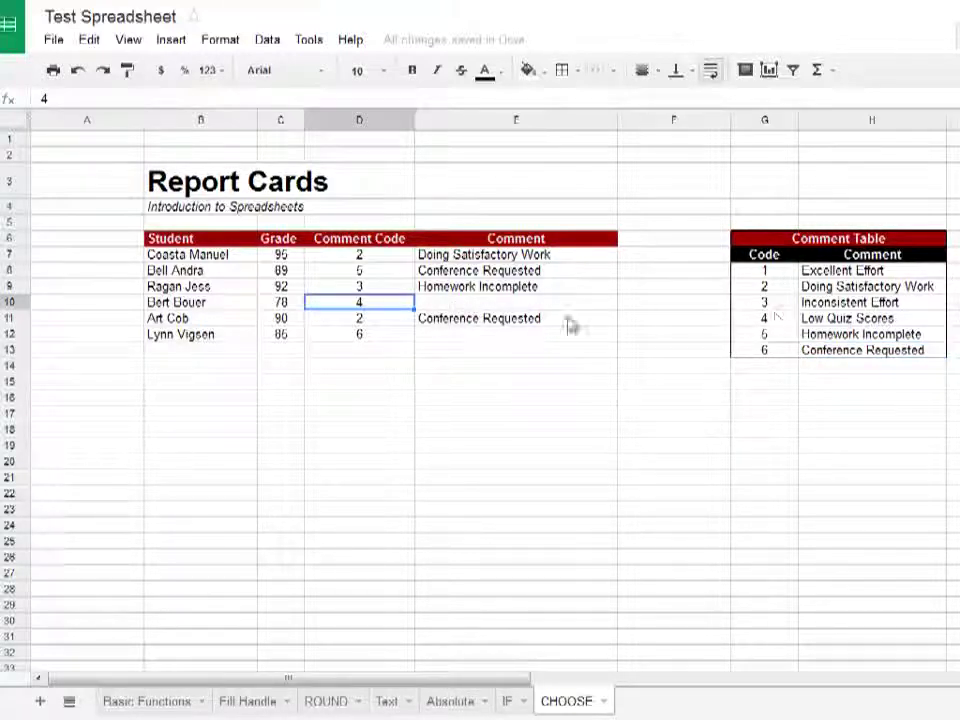
{"action": "left_click", "coordinate": [381, 320]}
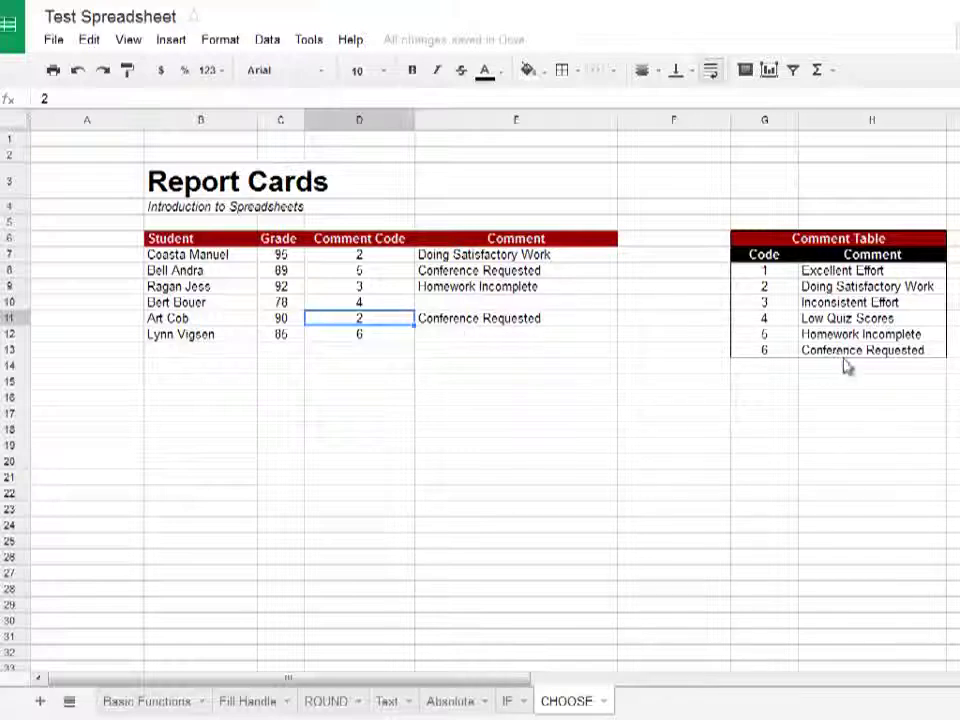
{"action": "left_click", "coordinate": [358, 290]}
{"action": "left_click", "coordinate": [510, 288]}
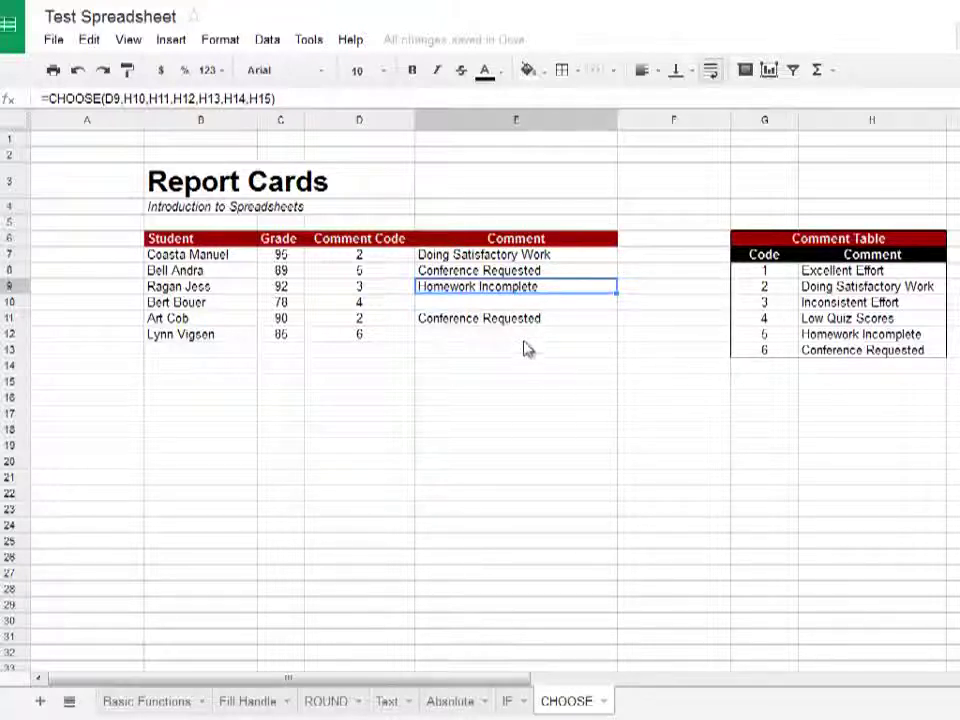
{"action": "key", "text": "Return"}
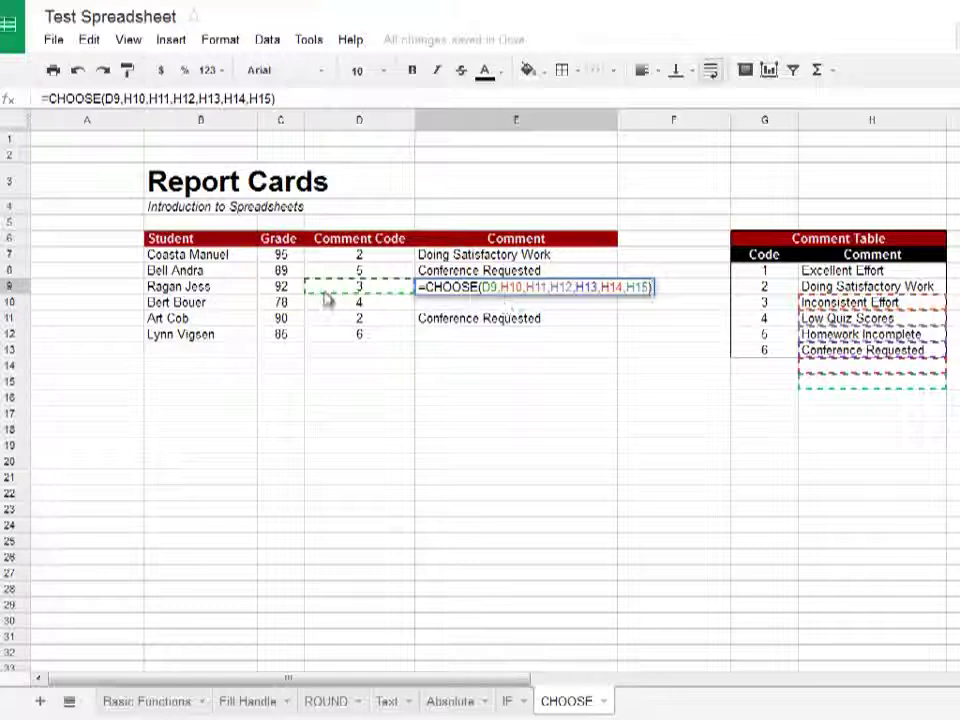
{"action": "double_click", "coordinate": [487, 287]}
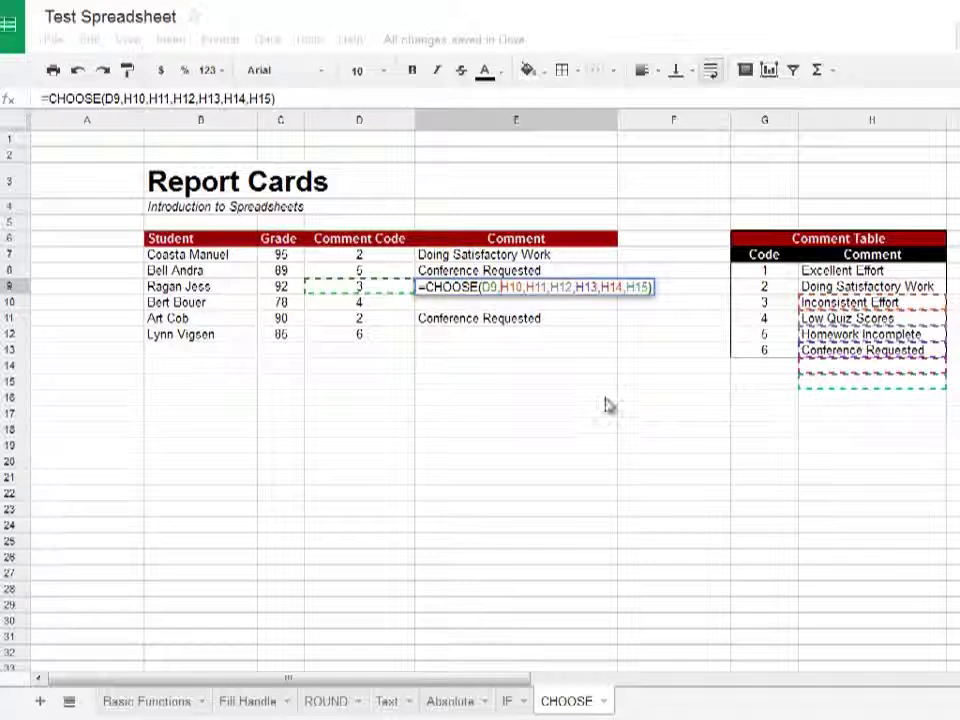
{"action": "key", "text": "Return"}
Make the H8 and H9 references in E7's CHOOSE formula absolute as $H$8 and $H$9
{"action": "left_click", "coordinate": [551, 242]}
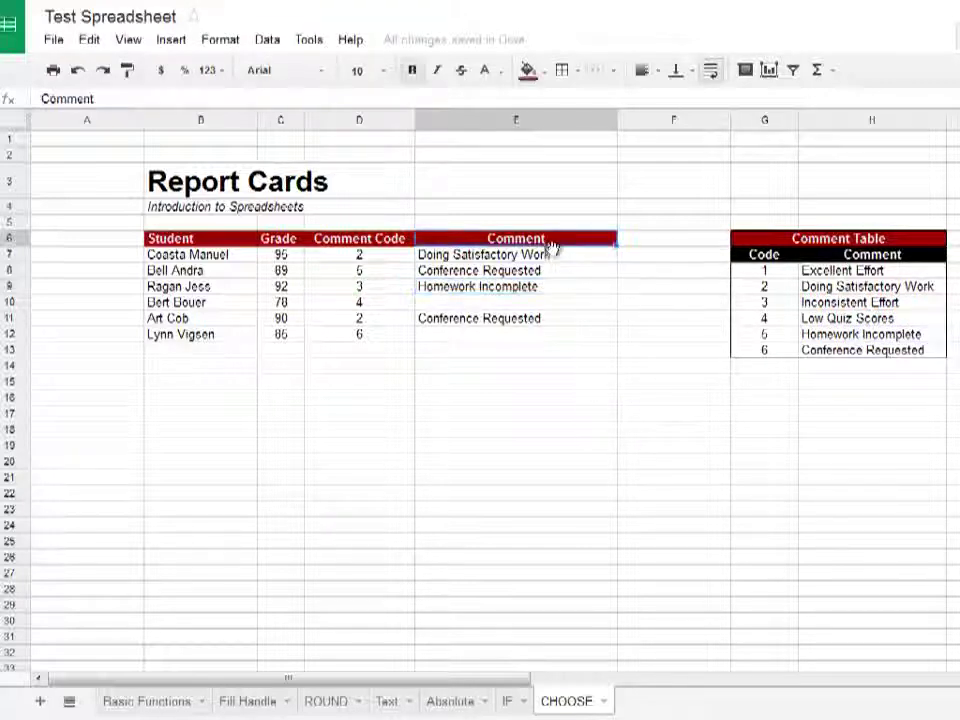
{"action": "double_click", "coordinate": [551, 257]}
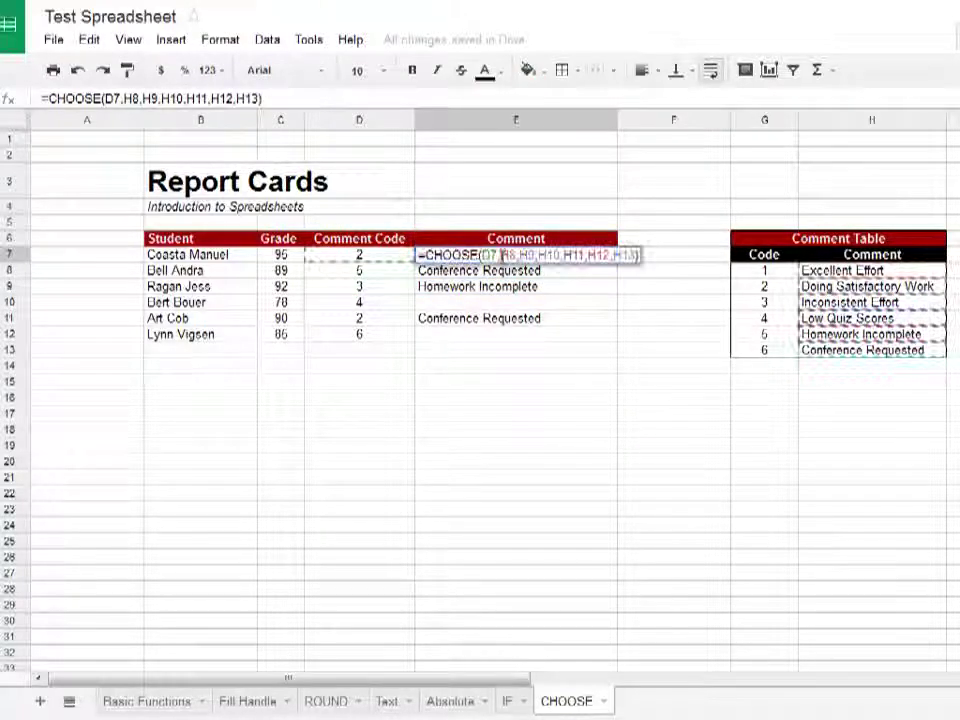
{"action": "left_click_drag", "start_coordinate": [499, 255], "coordinate": [634, 255]}
{"action": "left_click", "coordinate": [504, 255]}
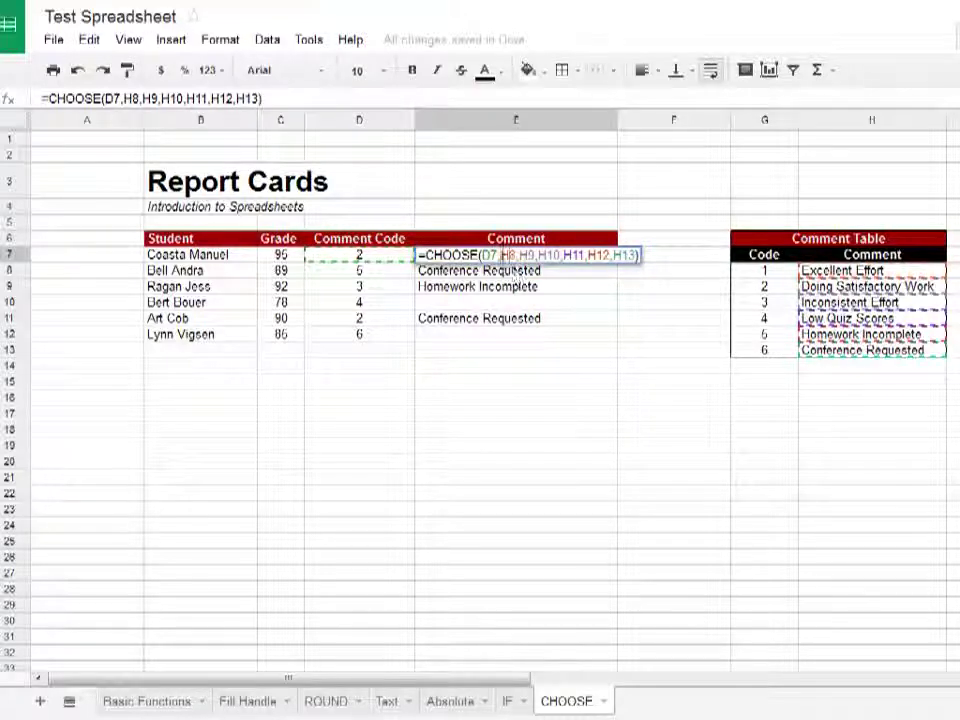
{"action": "key", "text": "F4"}
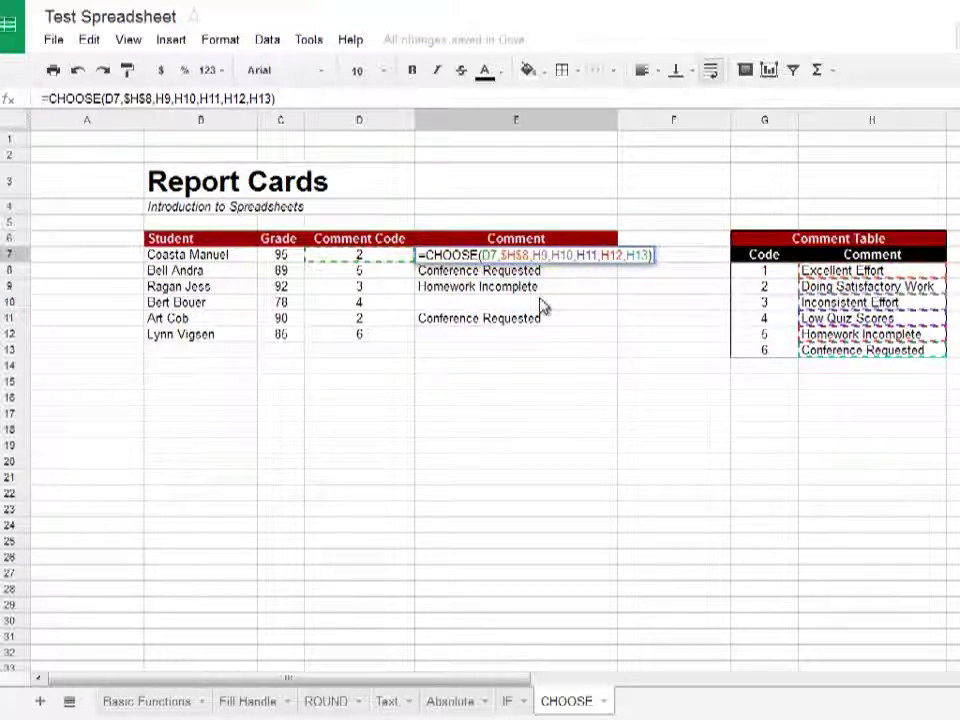
{"action": "left_click", "coordinate": [537, 254]}
{"action": "key", "text": "F4"}
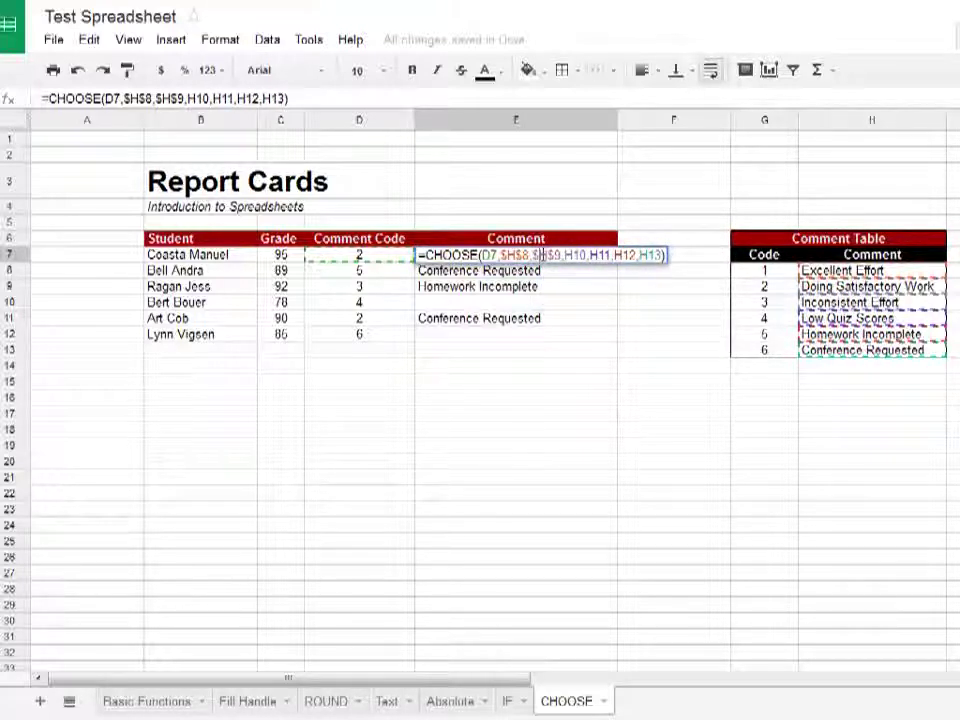
Cycle the $H$9 reference in the E7 formula through its mixed and relative forms back to fully absolute
{"action": "key", "text": "F4"}
{"action": "key", "text": "F4"}
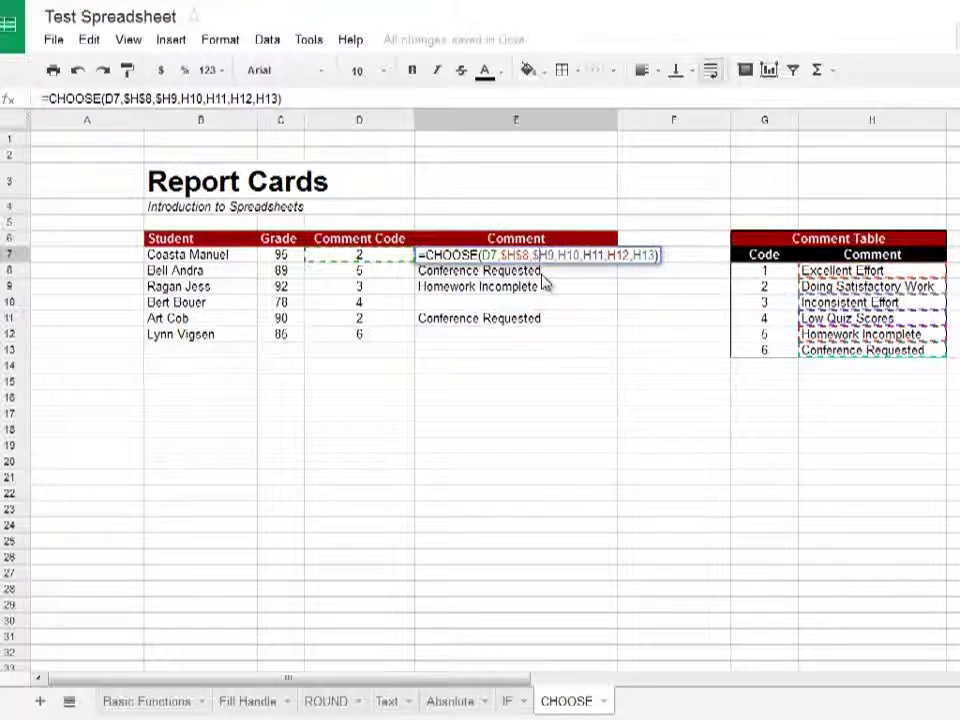
{"action": "key", "text": "F4"}
{"action": "key", "text": "F4"}
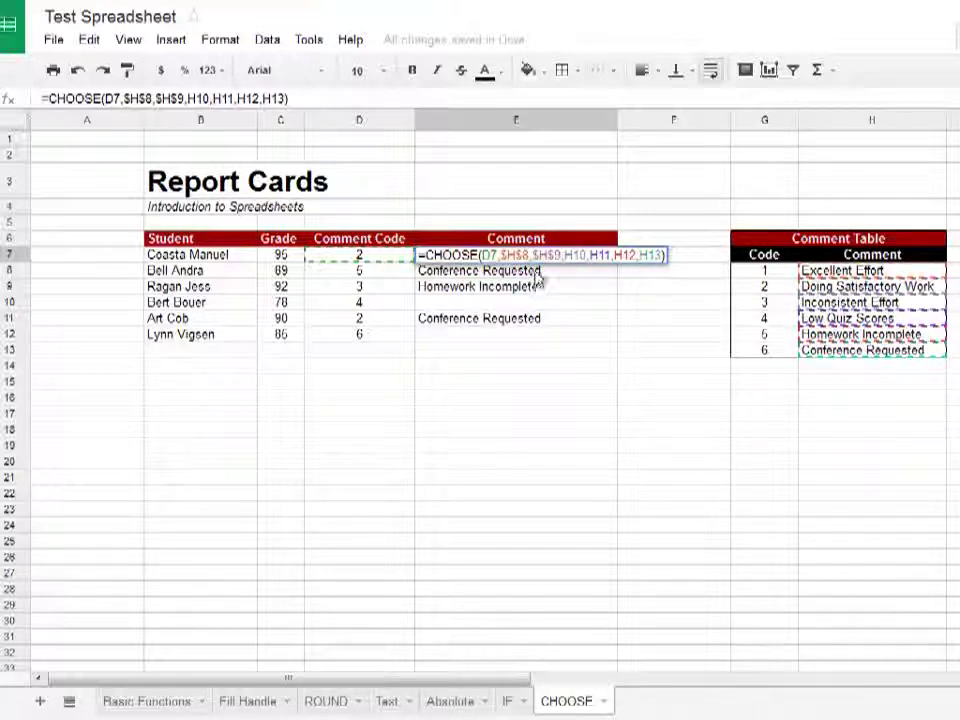
Remove the dollar signs from $H$9 in the E7 formula and enter them again by hand
{"action": "left_click", "coordinate": [536, 255]}
{"action": "key", "text": "BackSpace"}
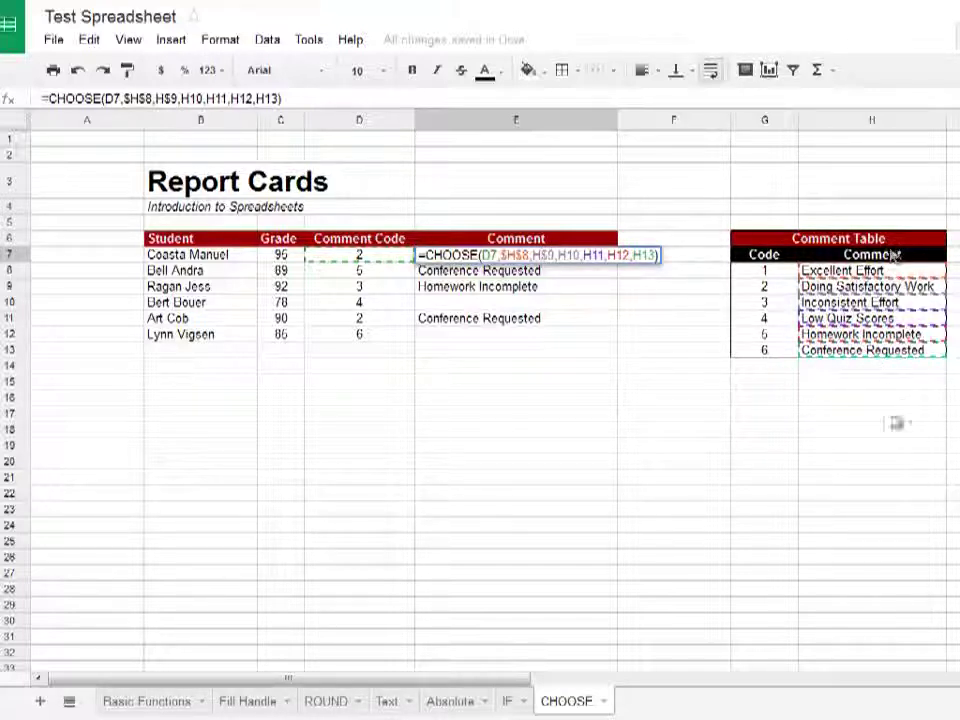
{"action": "key", "text": "Delete"}
{"action": "type", "text": "$"}
{"action": "key", "text": "Left"}
{"action": "key", "text": "Left"}
{"action": "type", "text": "$"}
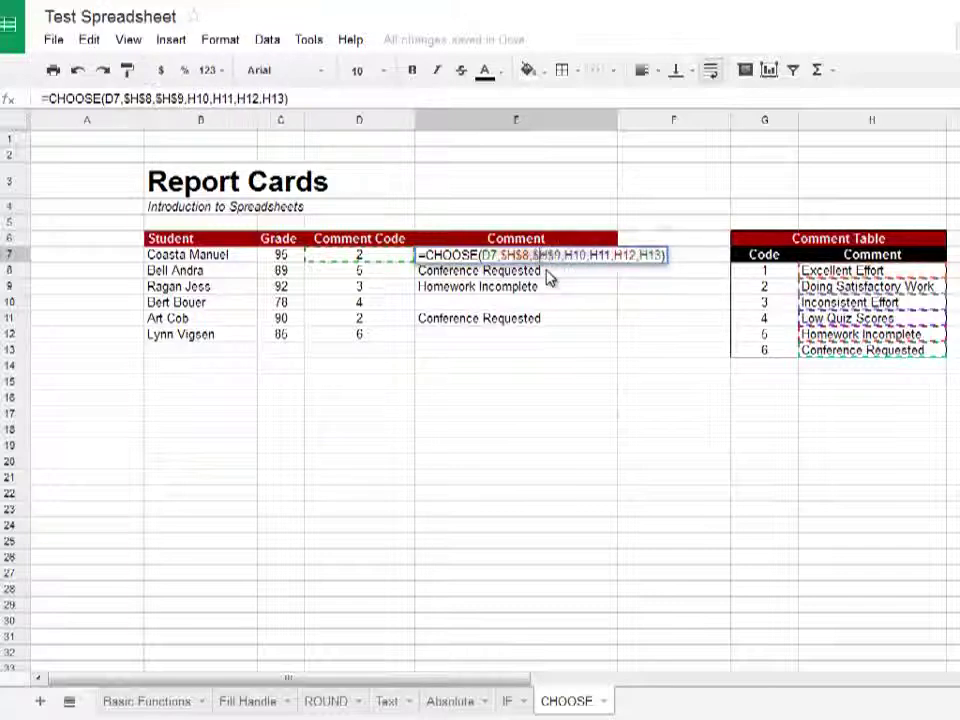
Add dollar signs to the H10 and H11 references in the E7 formula, making them $H$10 and $H$11
{"action": "left_click", "coordinate": [580, 256]}
{"action": "type", "text": "$"}
{"action": "key", "text": "Left"}
{"action": "key", "text": "Left"}
{"action": "type", "text": "$"}
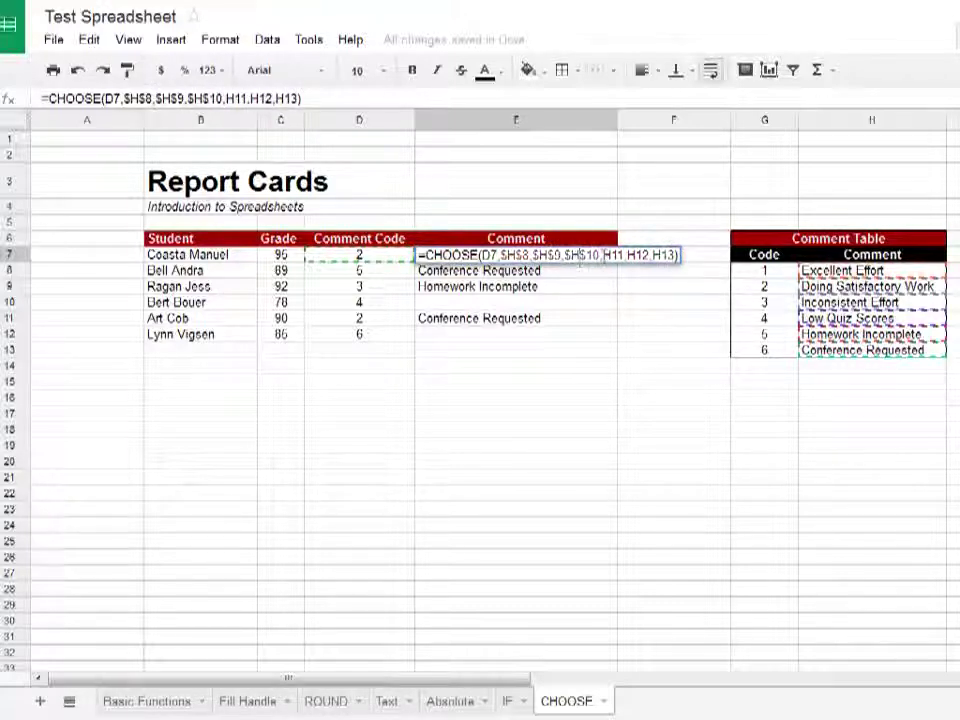
{"action": "key", "text": "Right"}
{"action": "key", "text": "Right"}
{"action": "key", "text": "Right"}
{"action": "key", "text": "Right"}
{"action": "key", "text": "Right"}
{"action": "key", "text": "Right"}
{"action": "type", "text": "$"}
{"action": "key", "text": "Left"}
{"action": "key", "text": "Left"}
{"action": "type", "text": "$"}
Add dollar signs to the H12 and H13 references in the E7 formula, making them $H$12 and $H$13
{"action": "key", "text": "Right"}
{"action": "key", "text": "Right"}
{"action": "key", "text": "Right"}
{"action": "key", "text": "Right"}
{"action": "key", "text": "Right"}
{"action": "key", "text": "Right"}
{"action": "type", "text": "$"}
{"action": "key", "text": "Left"}
{"action": "key", "text": "Left"}
{"action": "type", "text": "$"}
{"action": "key", "text": "Right"}
{"action": "key", "text": "Right"}
{"action": "key", "text": "Right"}
{"action": "key", "text": "Right"}
{"action": "key", "text": "Right"}
{"action": "key", "text": "Right"}
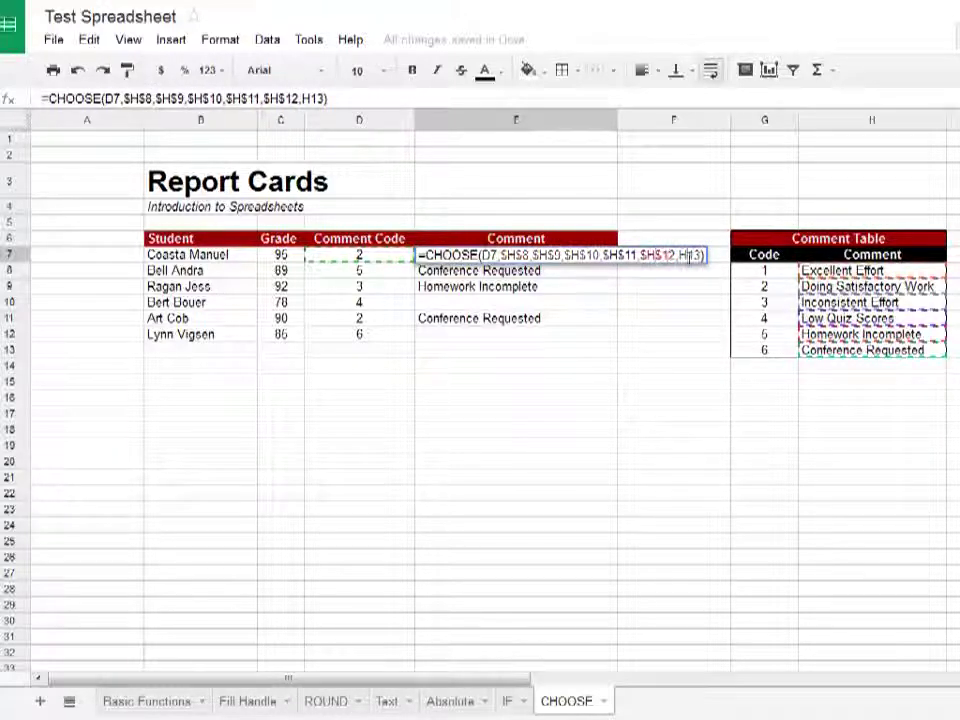
{"action": "type", "text": "$"}
{"action": "key", "text": "Left"}
{"action": "key", "text": "Left"}
{"action": "type", "text": "$"}
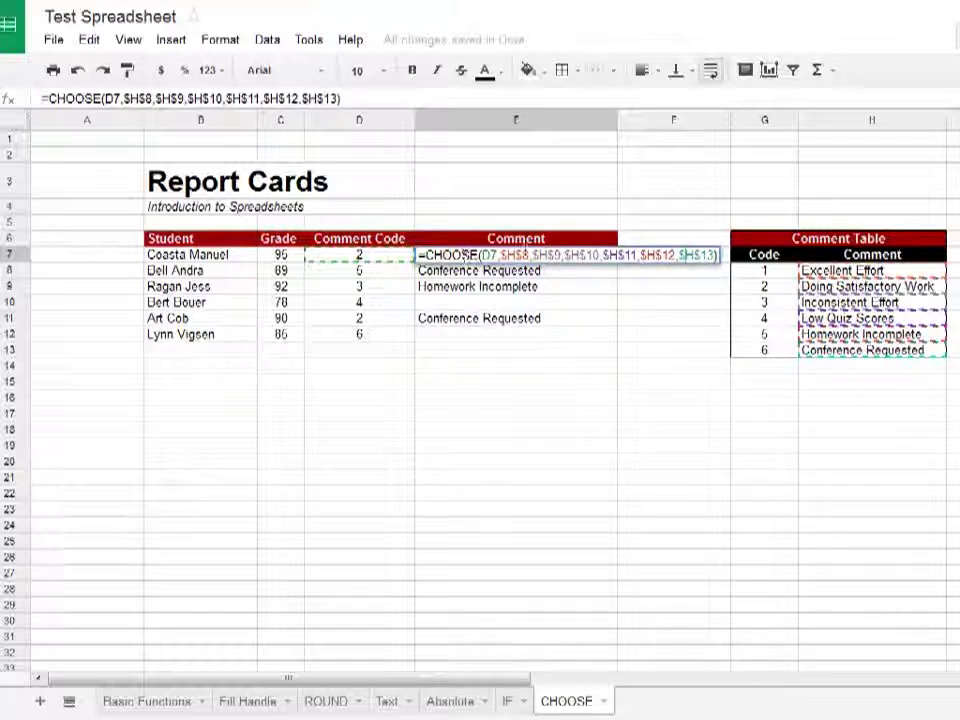
Highlight the comment references from $H$8 to $H$13 in the E7 formula to review that all are absolute
{"action": "key", "text": "shift+Right"}
{"action": "key", "text": "shift+Right"}
{"action": "key", "text": "shift+Right"}
{"action": "key", "text": "shift+Right"}
{"action": "key", "text": "shift+Right"}
{"action": "key", "text": "shift+Right"}
{"action": "key", "text": "shift+Right"}
{"action": "key", "text": "shift+Right"}
{"action": "key", "text": "shift+Right"}
{"action": "key", "text": "shift+Right"}
{"action": "key", "text": "shift+Right"}
{"action": "key", "text": "shift+Right"}
{"action": "key", "text": "shift+Right"}
{"action": "key", "text": "shift+Right"}
{"action": "key", "text": "shift+Right"}
{"action": "key", "text": "shift+Right"}
{"action": "key", "text": "shift+Right"}
{"action": "key", "text": "shift+Right"}
{"action": "key", "text": "shift+Right"}
{"action": "key", "text": "shift+Right"}
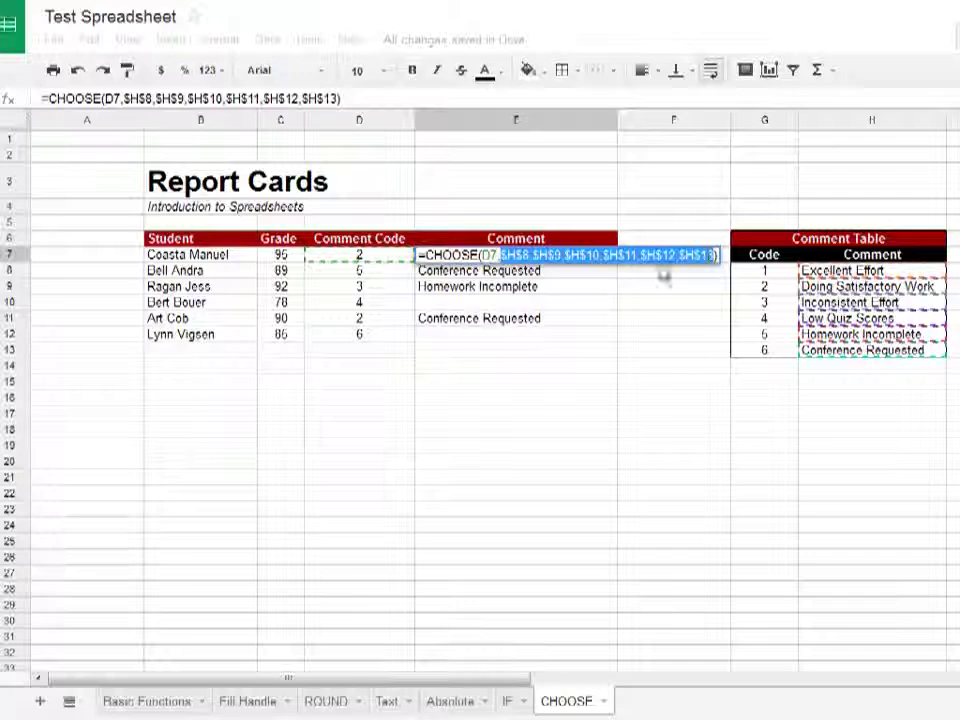
{"action": "key", "text": "Right"}
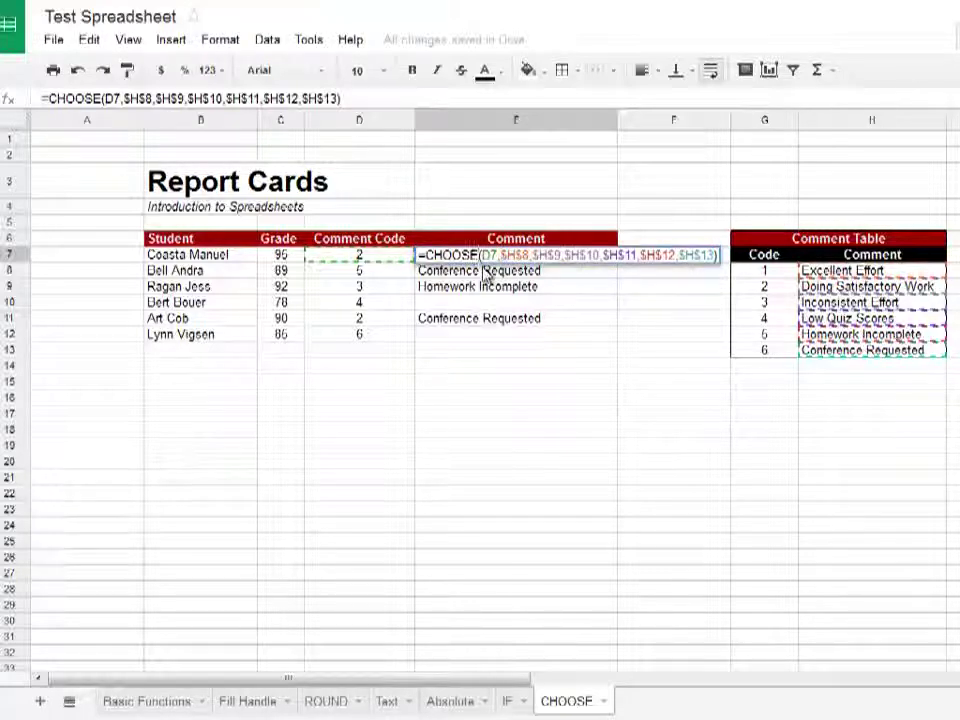
Commit the CHOOSE formula in E7 and fill it down through E12
{"action": "key", "text": "Return"}
{"action": "left_click", "coordinate": [503, 256]}
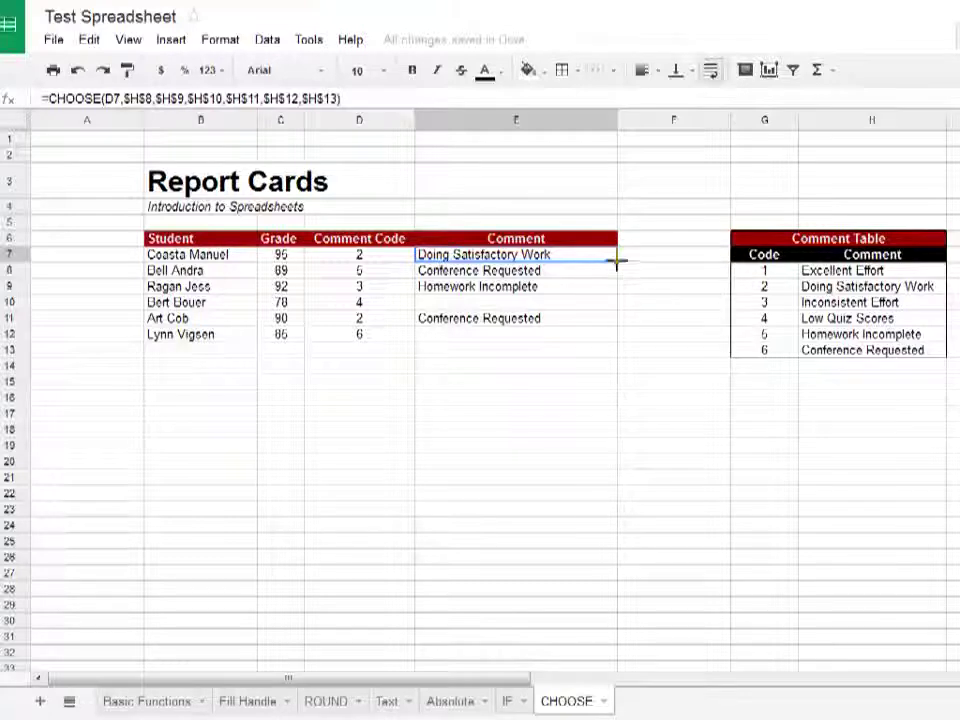
{"action": "left_click_drag", "start_coordinate": [617, 262], "coordinate": [611, 337]}
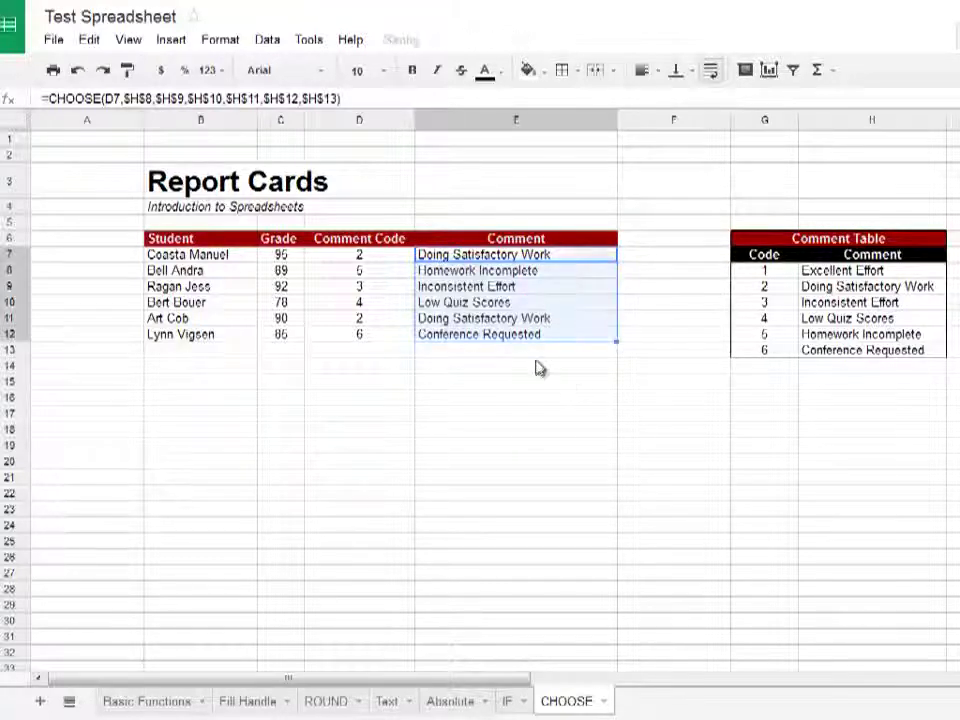
Inspect the index and comment references in the filled formula in E11
{"action": "left_click", "coordinate": [510, 350]}
{"action": "left_click", "coordinate": [455, 320]}
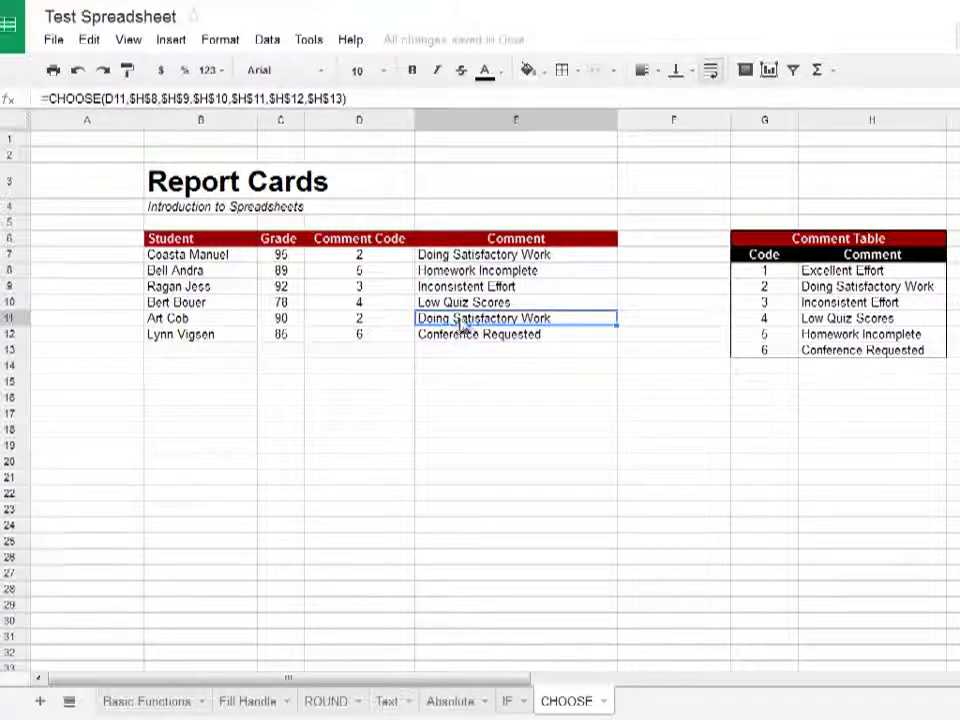
{"action": "double_click", "coordinate": [460, 318]}
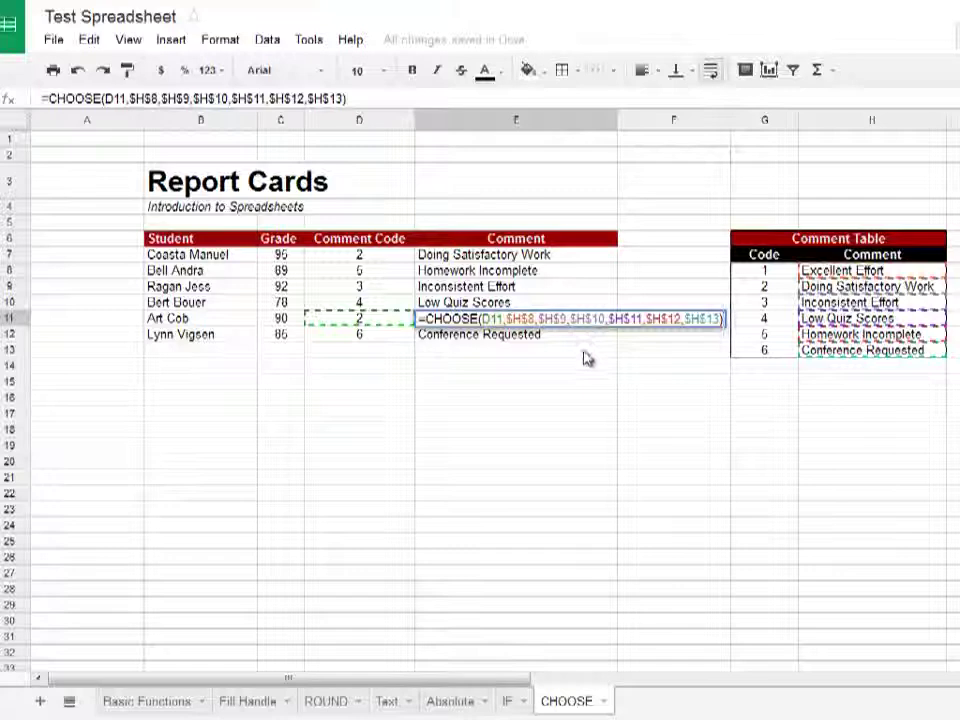
{"action": "key", "text": "Escape"}
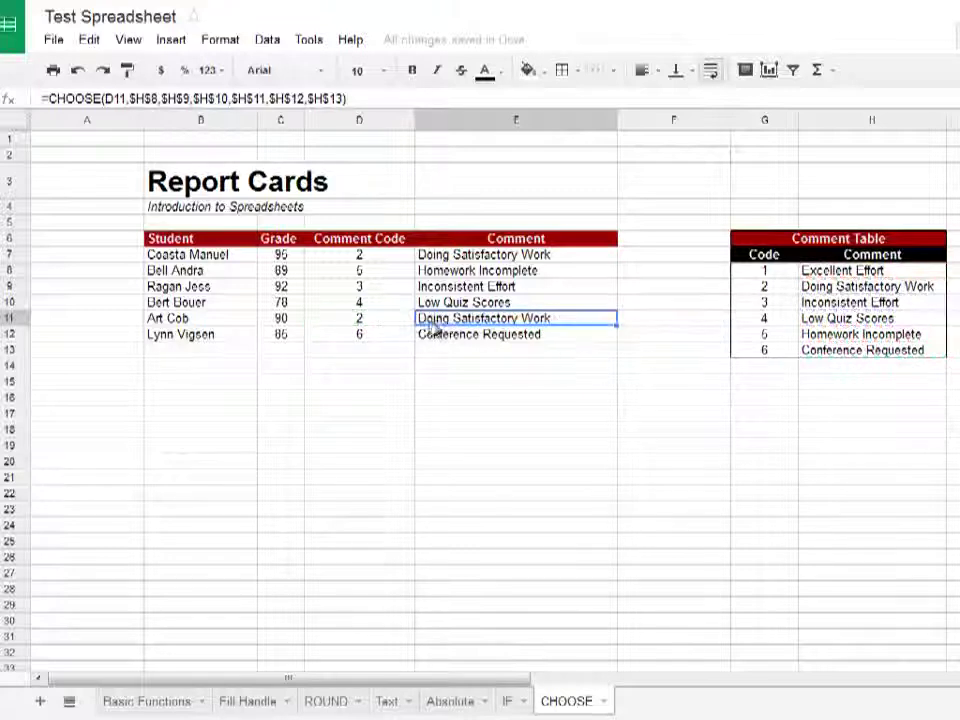
Set the fourth student's comment code in D10 to 3
{"action": "left_click", "coordinate": [358, 303]}
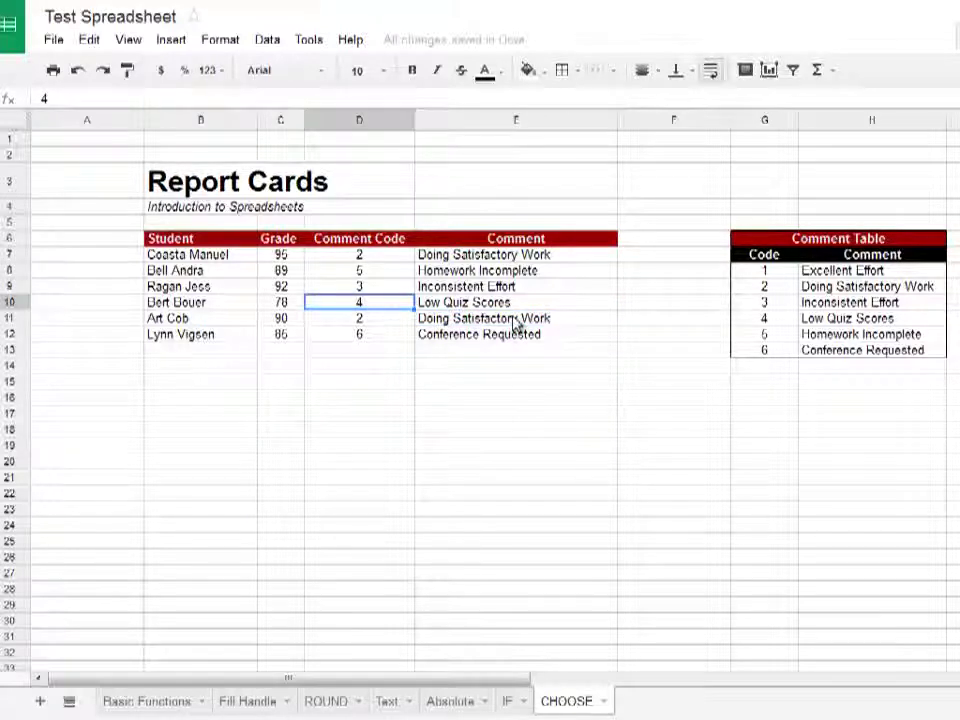
{"action": "type", "text": "3"}
{"action": "key", "text": "Return"}
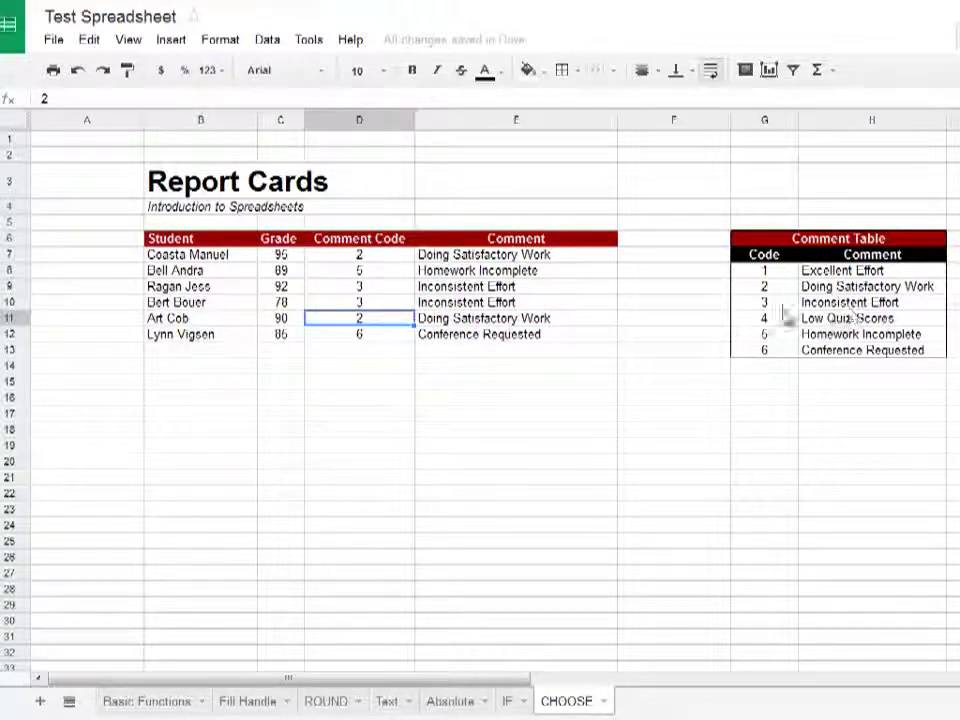
Replace the separate comment references in E7's formula with the absolute range $H$8:$H$13, giving =CHOOSE(D7,$H$8:$H$13)
{"action": "left_click", "coordinate": [481, 258]}
{"action": "double_click", "coordinate": [484, 256]}
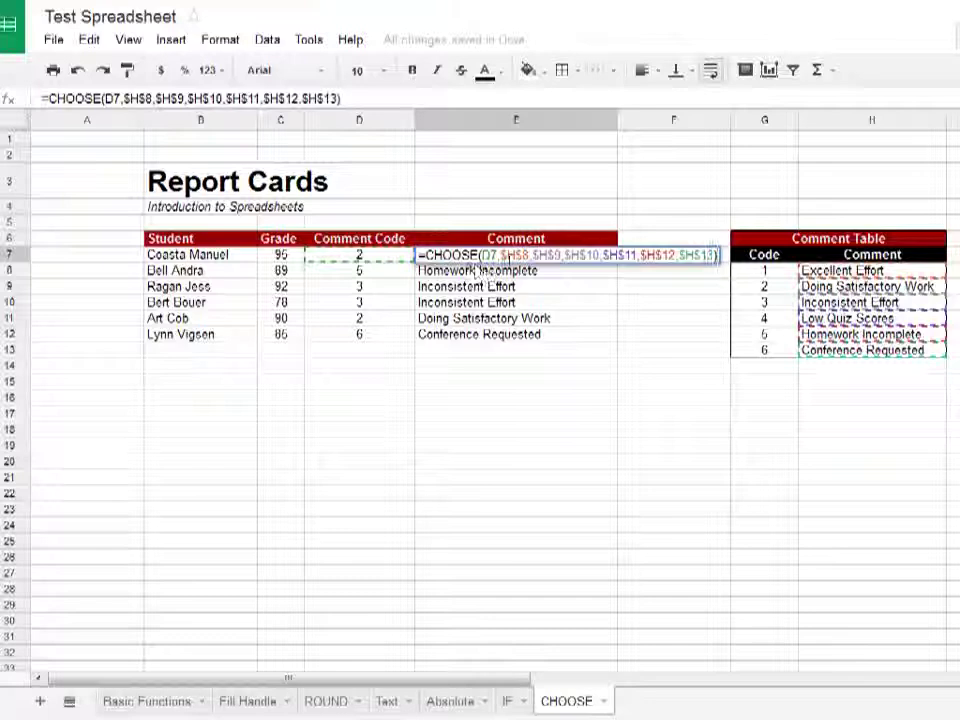
{"action": "left_click", "coordinate": [531, 255]}
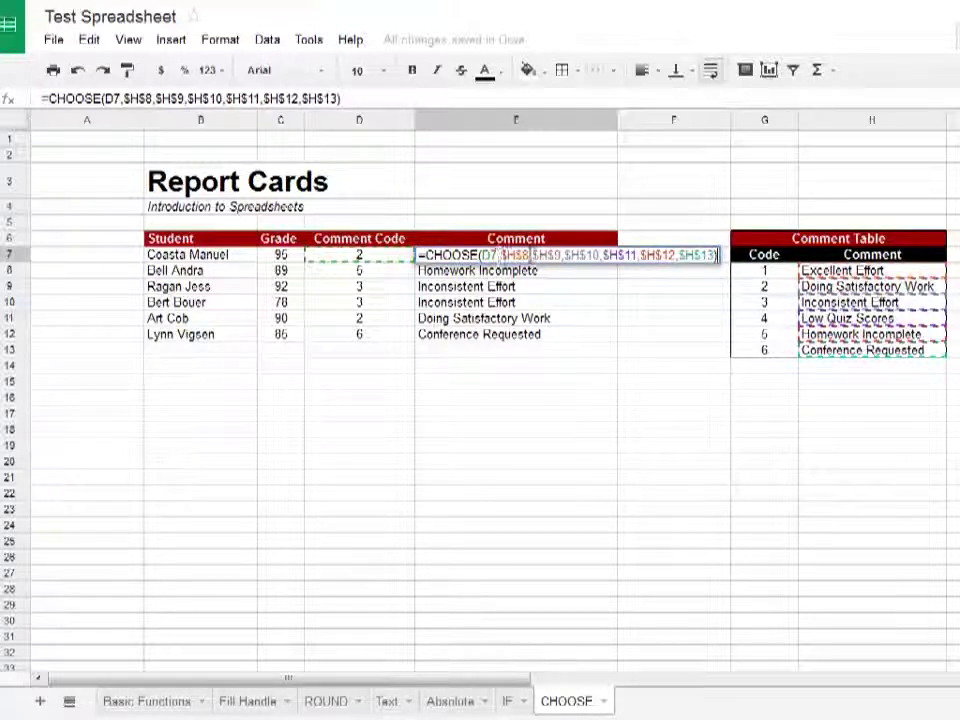
{"action": "left_click", "coordinate": [512, 255]}
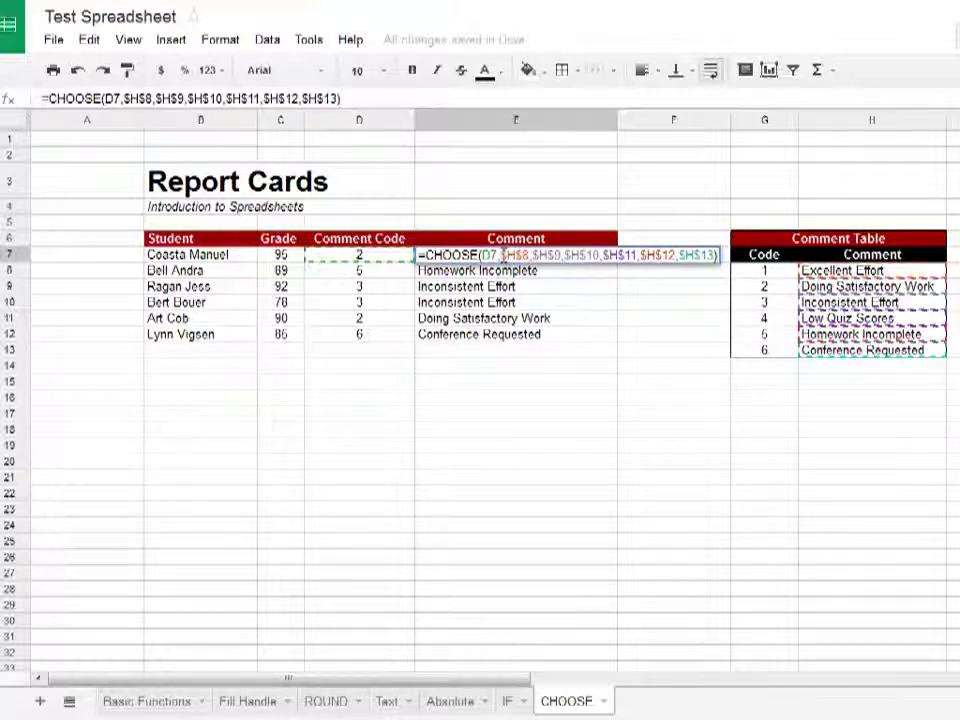
{"action": "left_click_drag", "start_coordinate": [503, 255], "coordinate": [711, 249]}
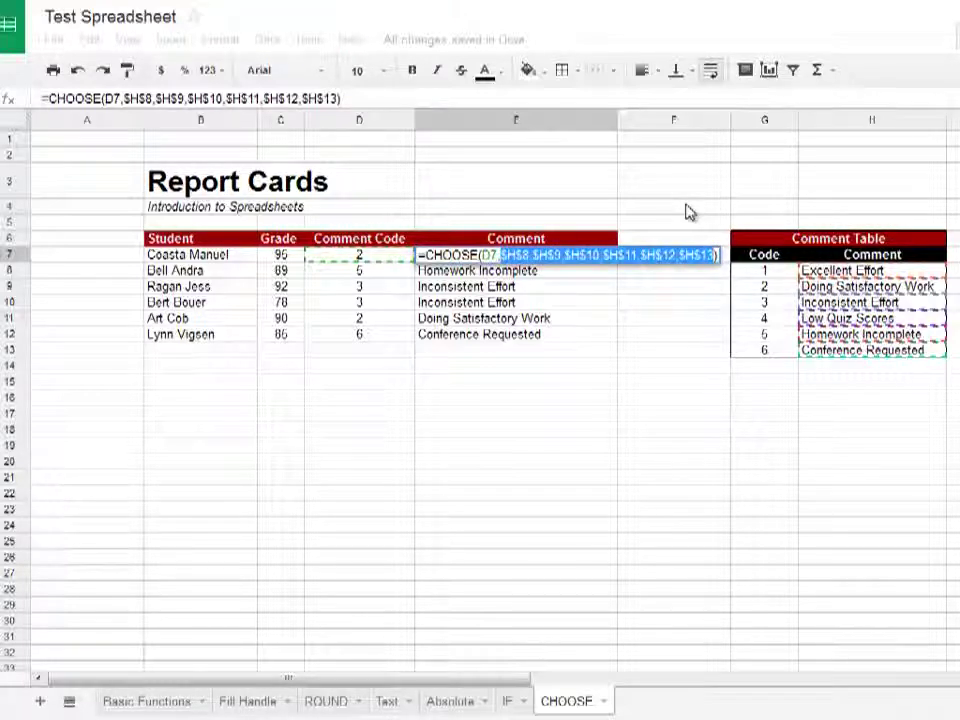
{"action": "key", "text": "BackSpace"}
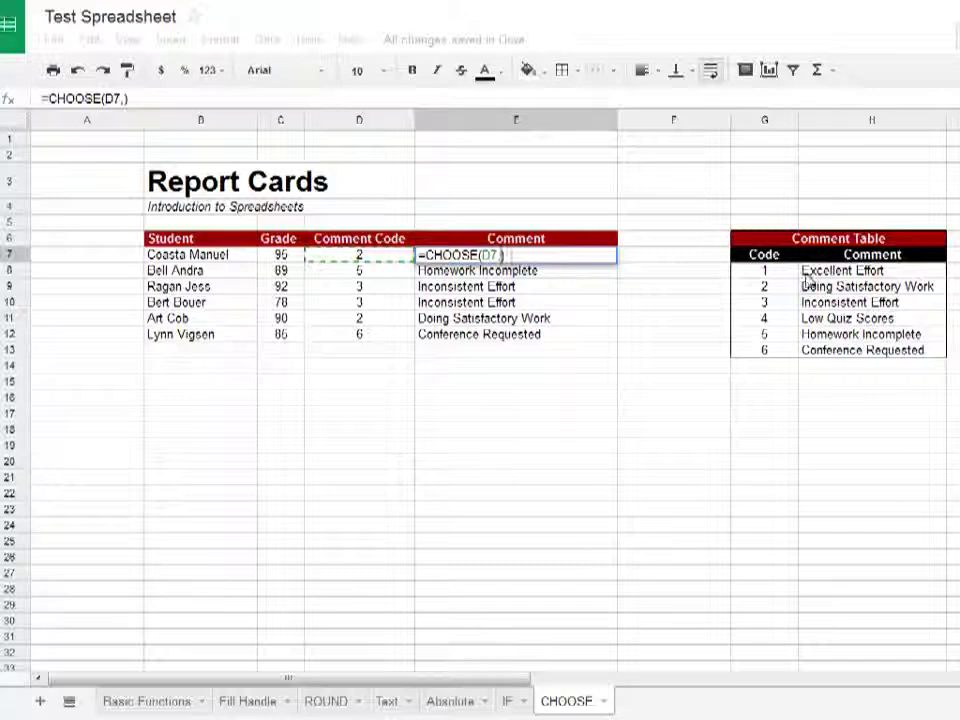
{"action": "left_click_drag", "start_coordinate": [810, 272], "coordinate": [838, 360]}
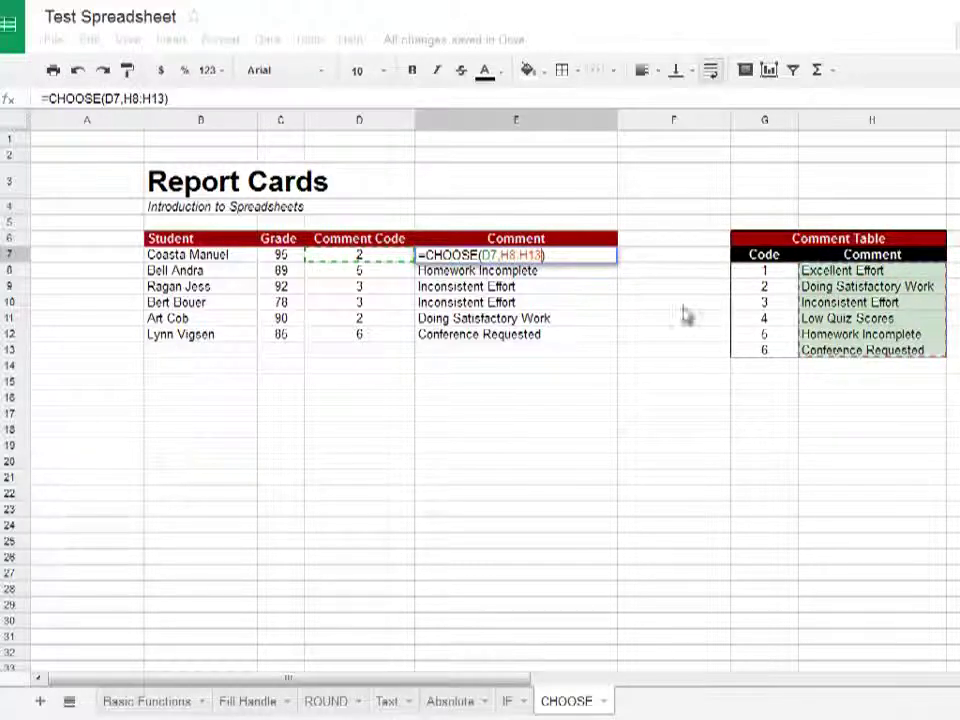
{"action": "left_click", "coordinate": [521, 256]}
{"action": "key", "text": "F4"}
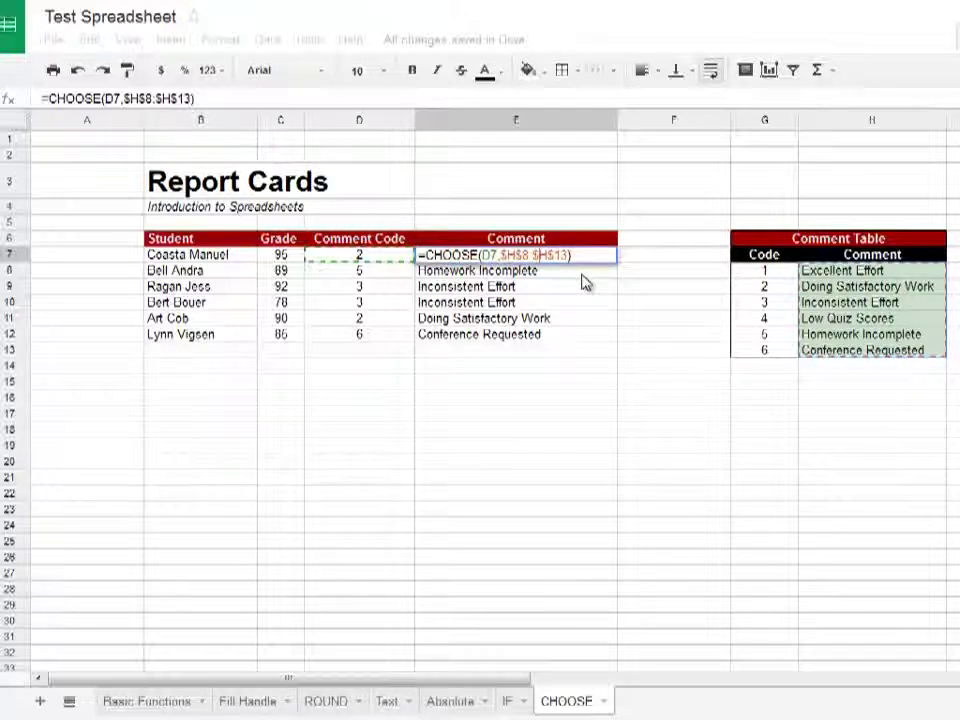
{"action": "key", "text": "Return"}
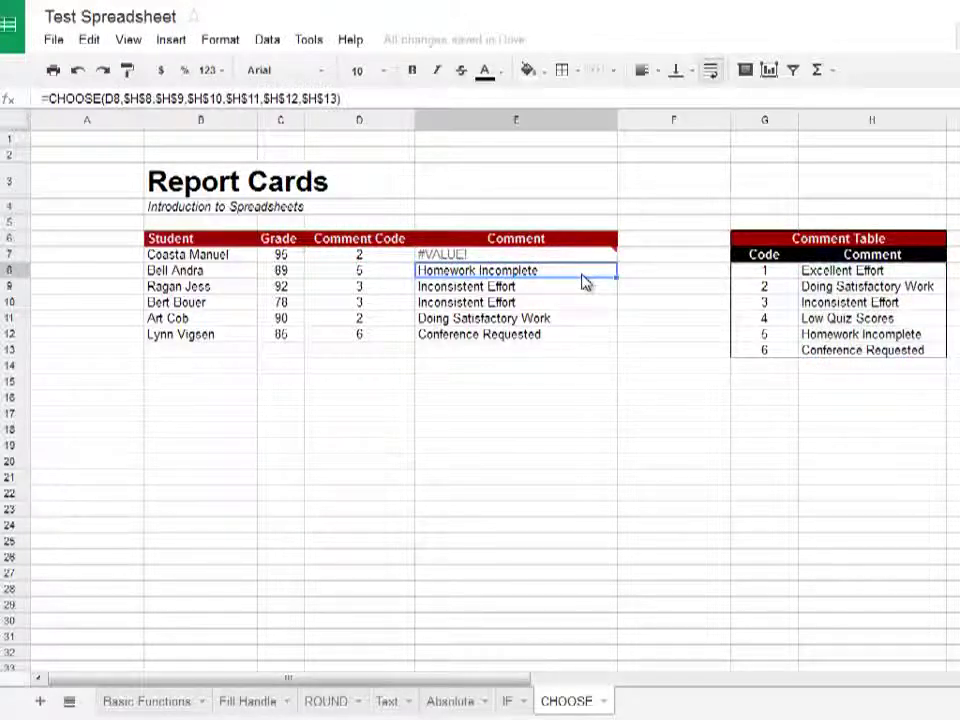
Inspect the range-based CHOOSE formula and its result in E7
{"action": "left_click", "coordinate": [474, 257]}
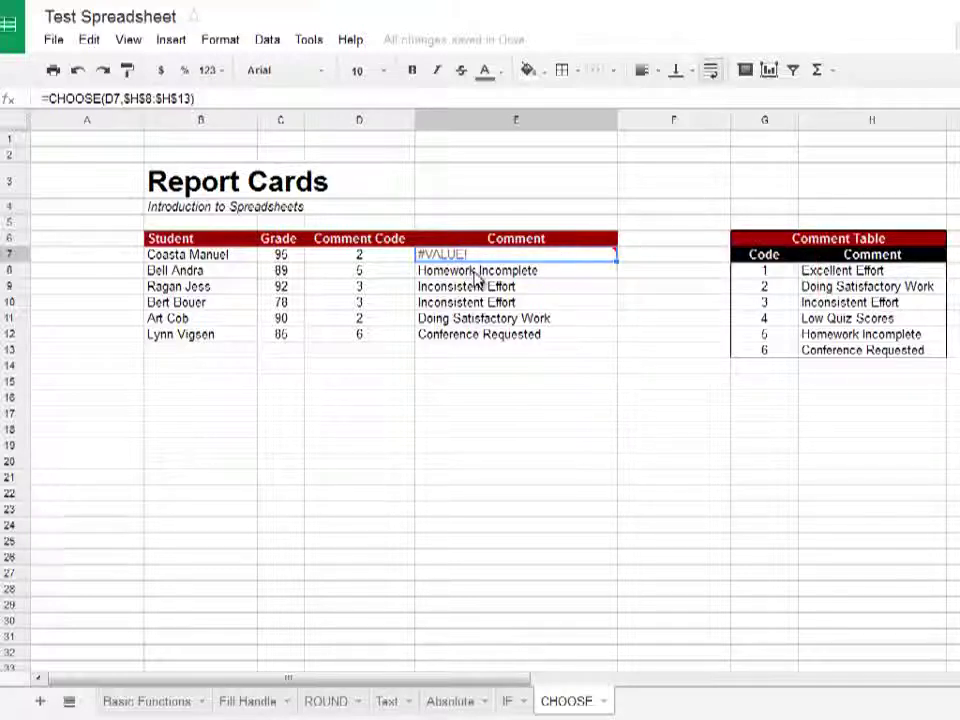
{"action": "double_click", "coordinate": [428, 257]}
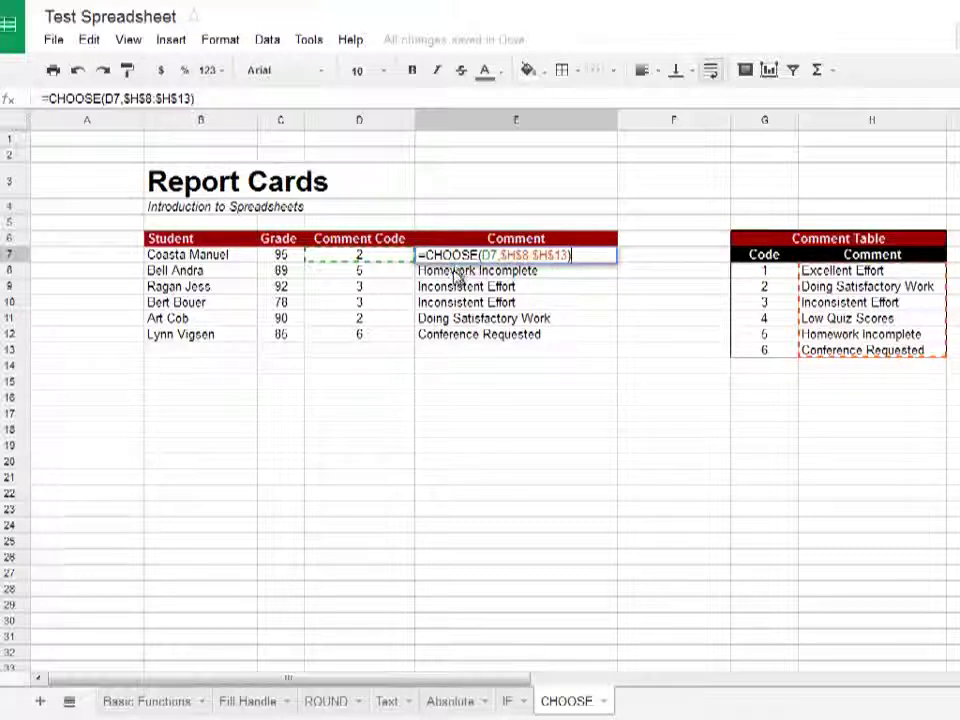
{"action": "key", "text": "Return"}
{"action": "left_click", "coordinate": [421, 259]}
Set the first student's comment code in D7 to 1
{"action": "left_click", "coordinate": [372, 258]}
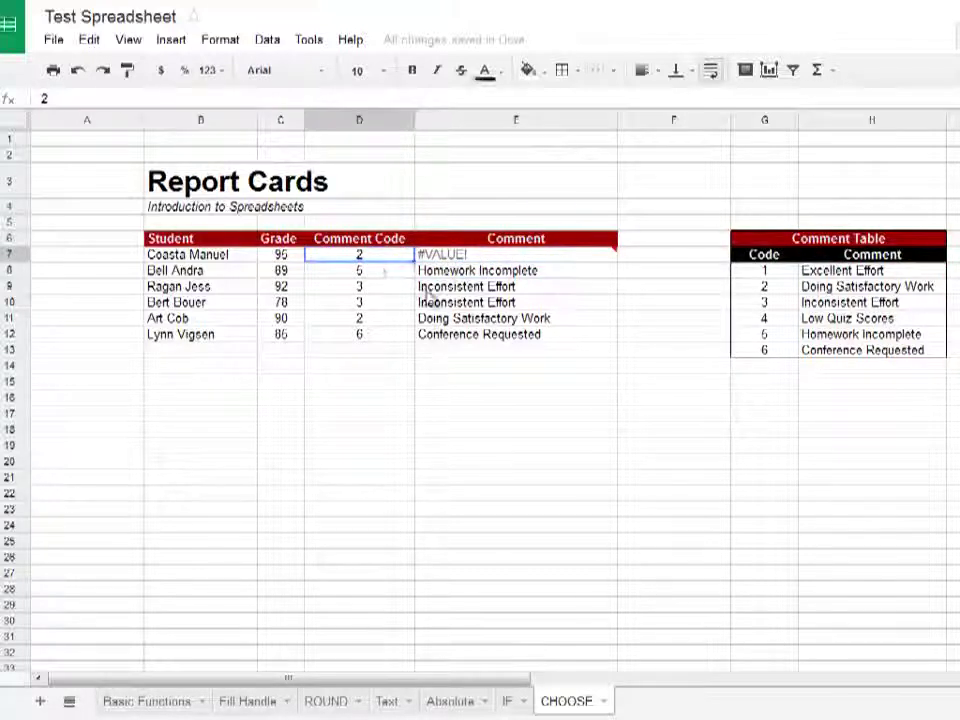
{"action": "type", "text": "1"}
{"action": "key", "text": "Return"}
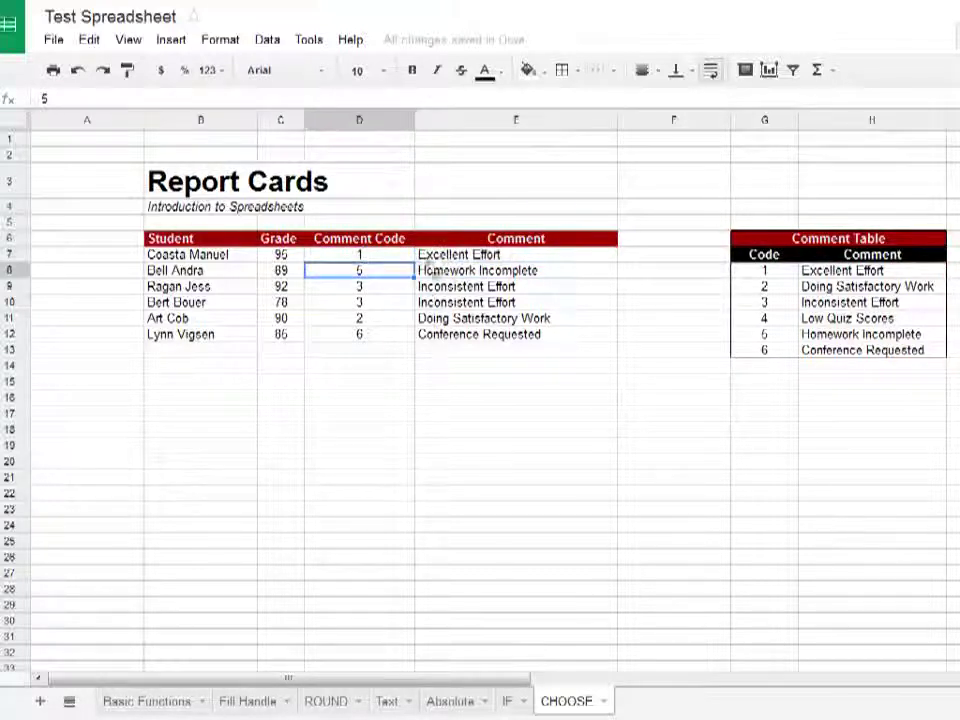
Examine the $H$8:$H$13 range argument in E7's CHOOSE formula and cancel the edit
{"action": "left_click", "coordinate": [490, 256]}
{"action": "key", "text": "Return"}
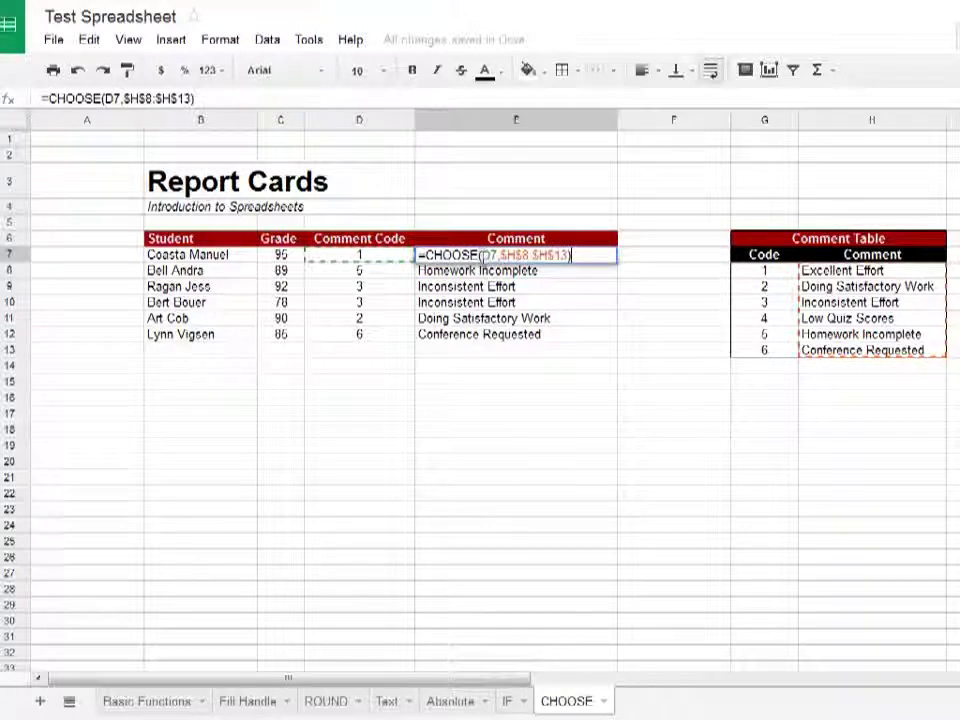
{"action": "left_click", "coordinate": [505, 255]}
{"action": "left_click_drag", "start_coordinate": [503, 255], "coordinate": [569, 255]}
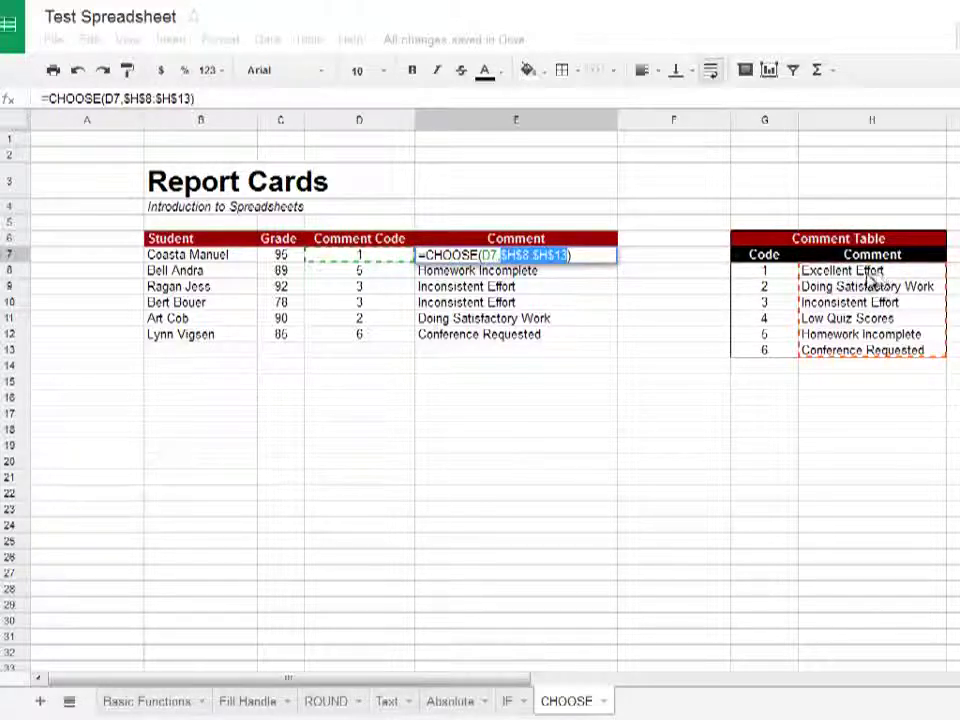
{"action": "left_click", "coordinate": [349, 259]}
{"action": "type", "text": ")"}
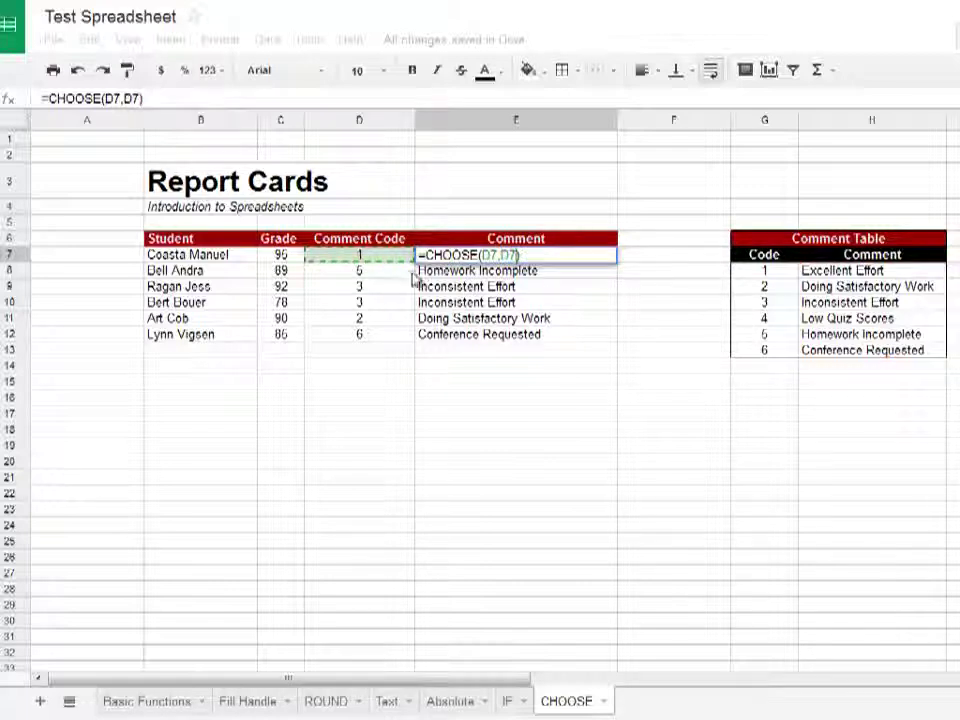
{"action": "key", "text": "Return"}
Test the range-based formula by setting the first student's comment code in D7 to 2 and checking E7
{"action": "left_click", "coordinate": [375, 260]}
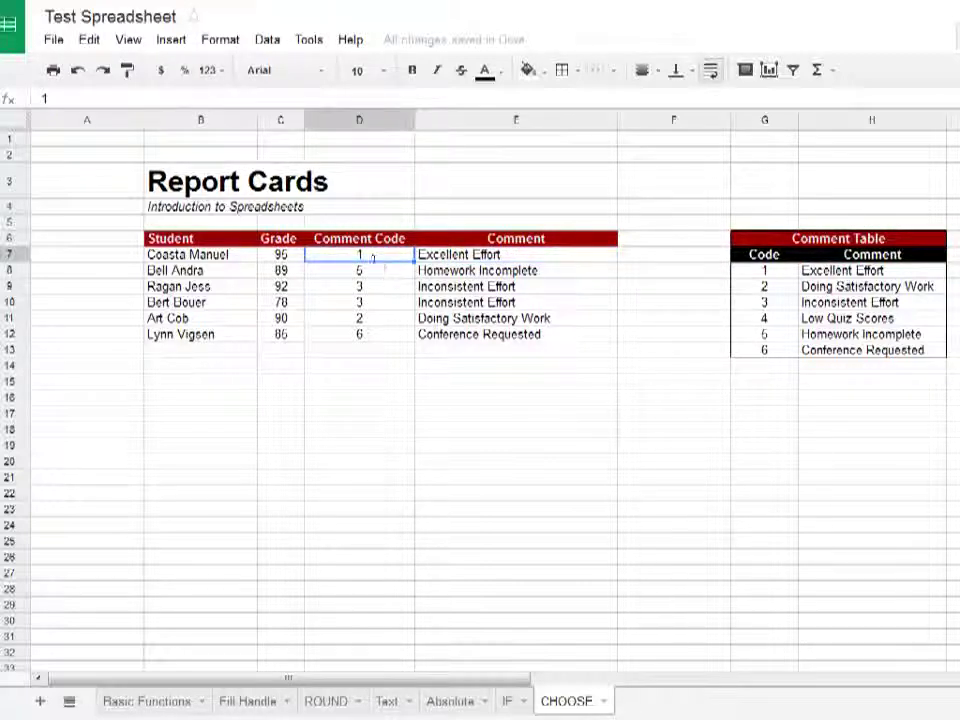
{"action": "type", "text": "2"}
{"action": "key", "text": "Return"}
{"action": "left_click", "coordinate": [440, 256]}
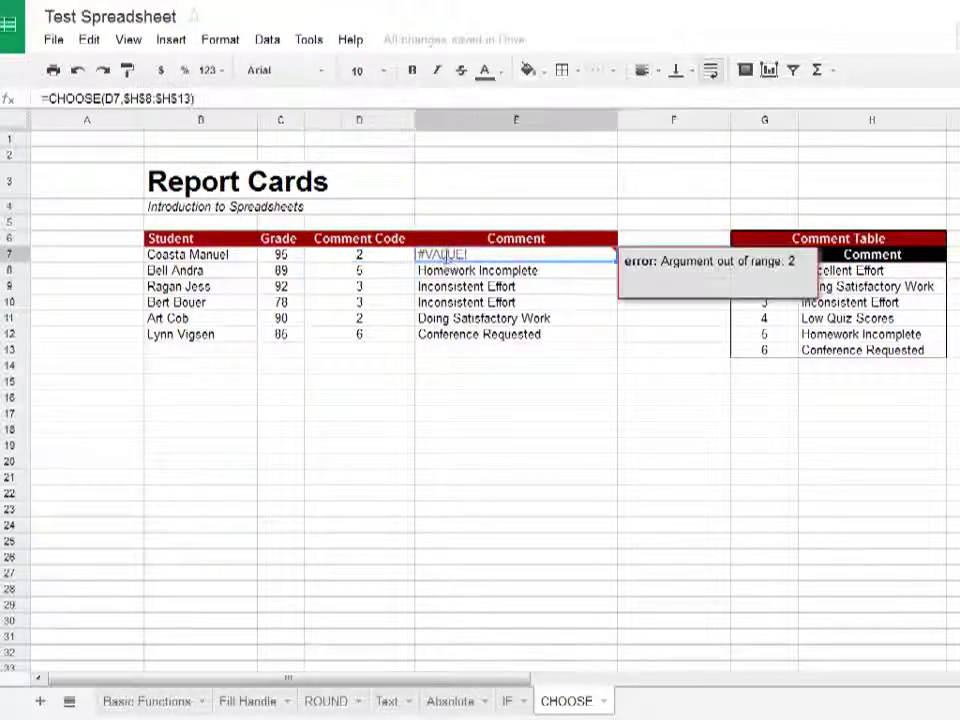
Compare E7's range-based CHOOSE formula with the individual-reference formulas in the cells below it
{"action": "double_click", "coordinate": [440, 256]}
{"action": "key", "text": "Escape"}
{"action": "key", "text": "Down"}
{"action": "key", "text": "Down"}
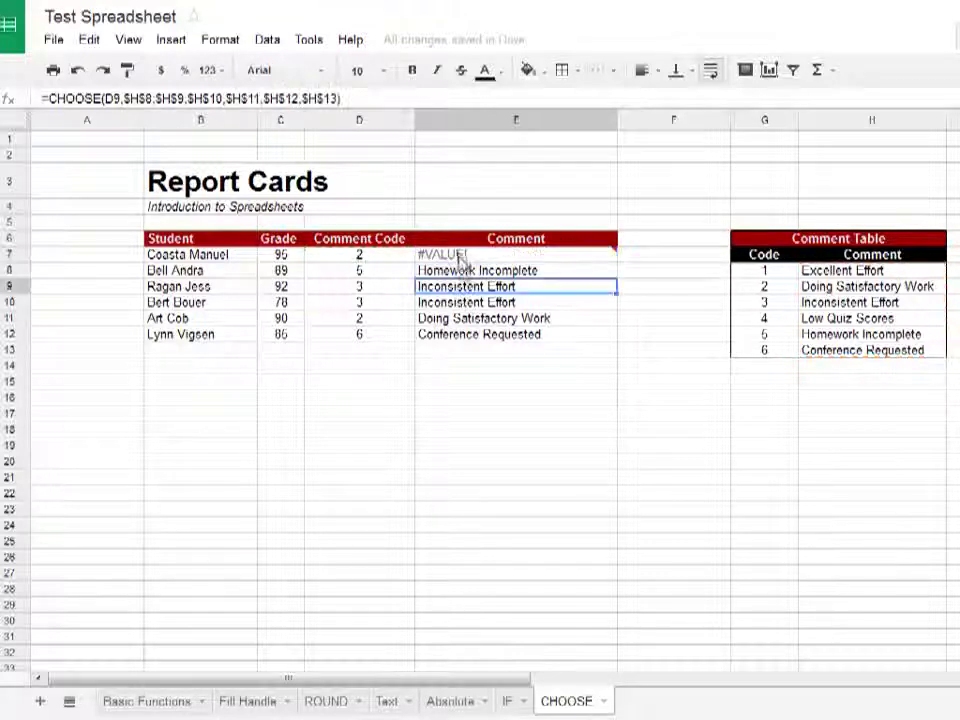
{"action": "left_click", "coordinate": [458, 256]}
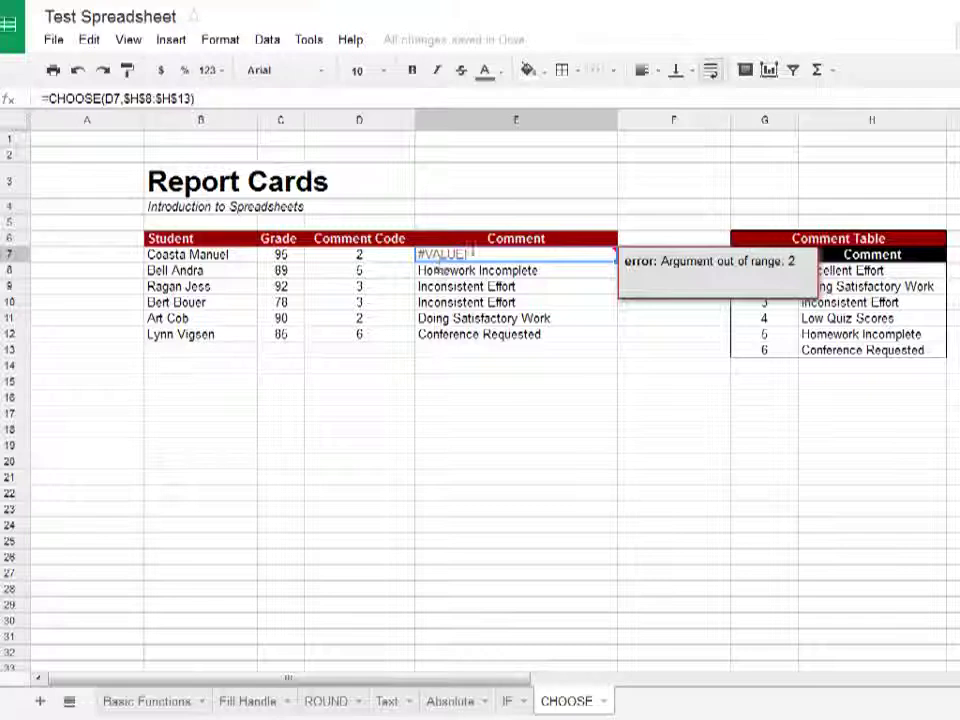
{"action": "double_click", "coordinate": [470, 254]}
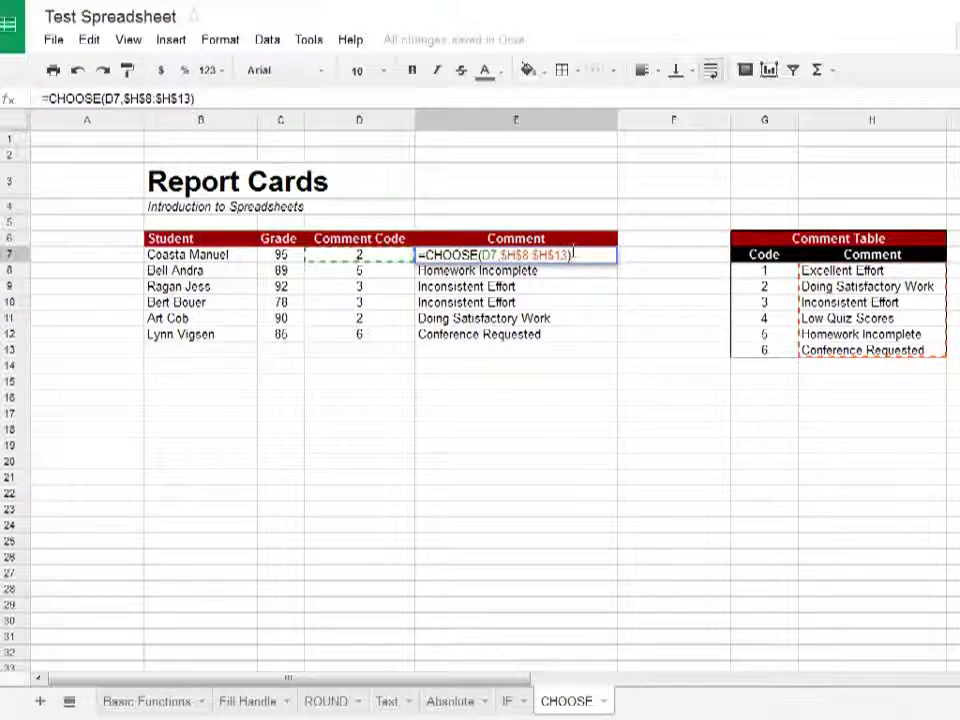
{"action": "key", "text": "Escape"}
Fill E8's CHOOSE formula up into E7, giving =CHOOSE(D7,$H$8,$H$9,$H$10,$H$11,$H$12,$H$13)
{"action": "left_click", "coordinate": [551, 274]}
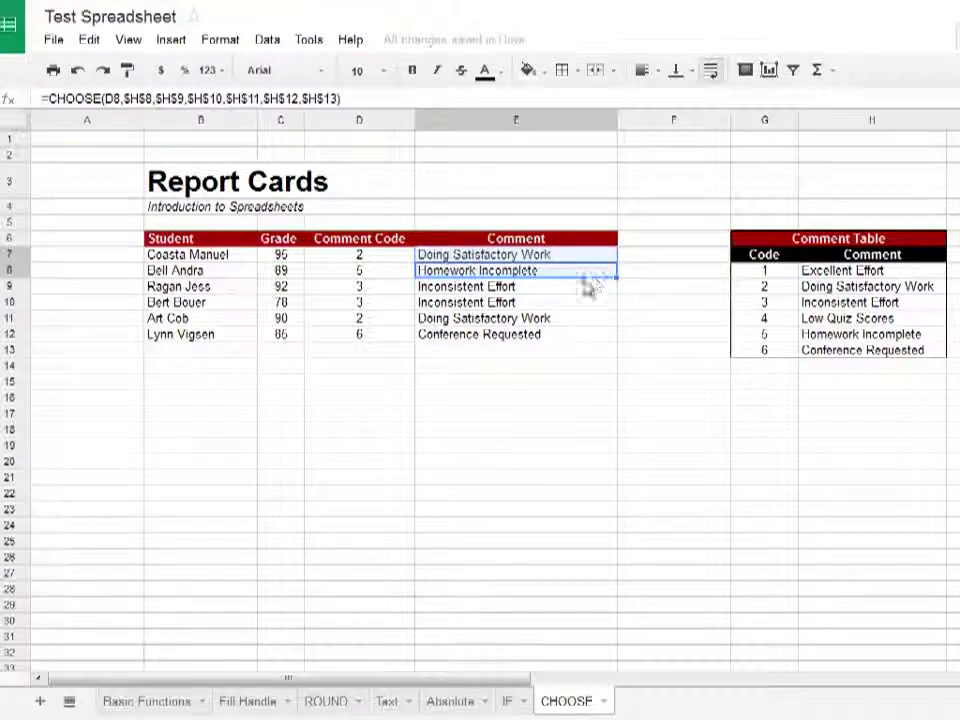
{"action": "key", "text": "Down"}
{"action": "key", "text": "Down"}
{"action": "left_click", "coordinate": [474, 257]}
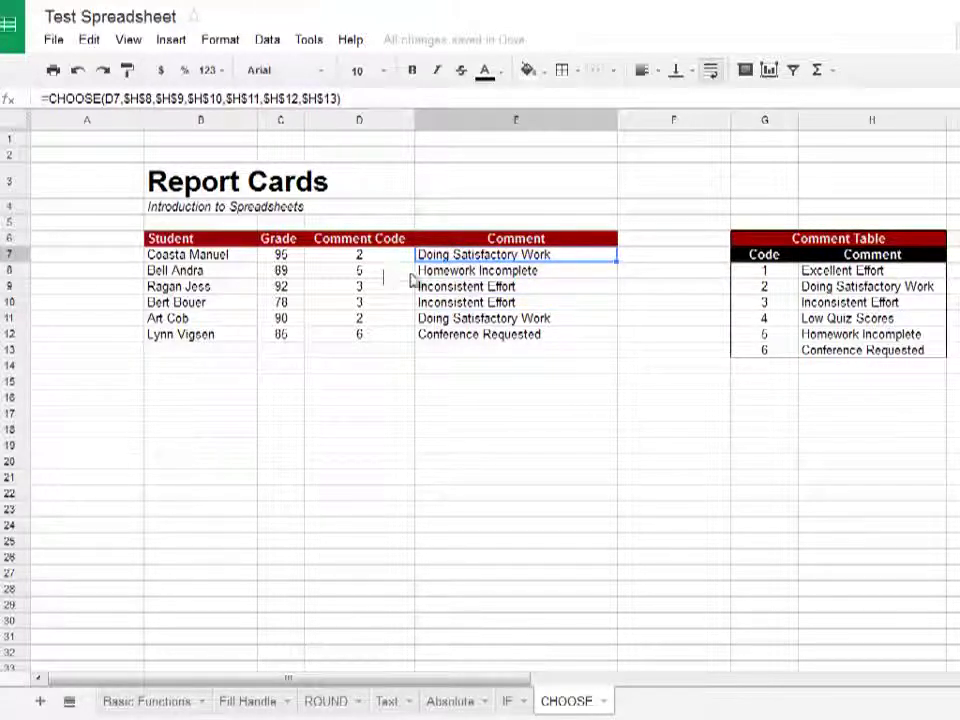
Set the first student's comment code in D7 to 7, a code outside the comment table
{"action": "left_click", "coordinate": [347, 256]}
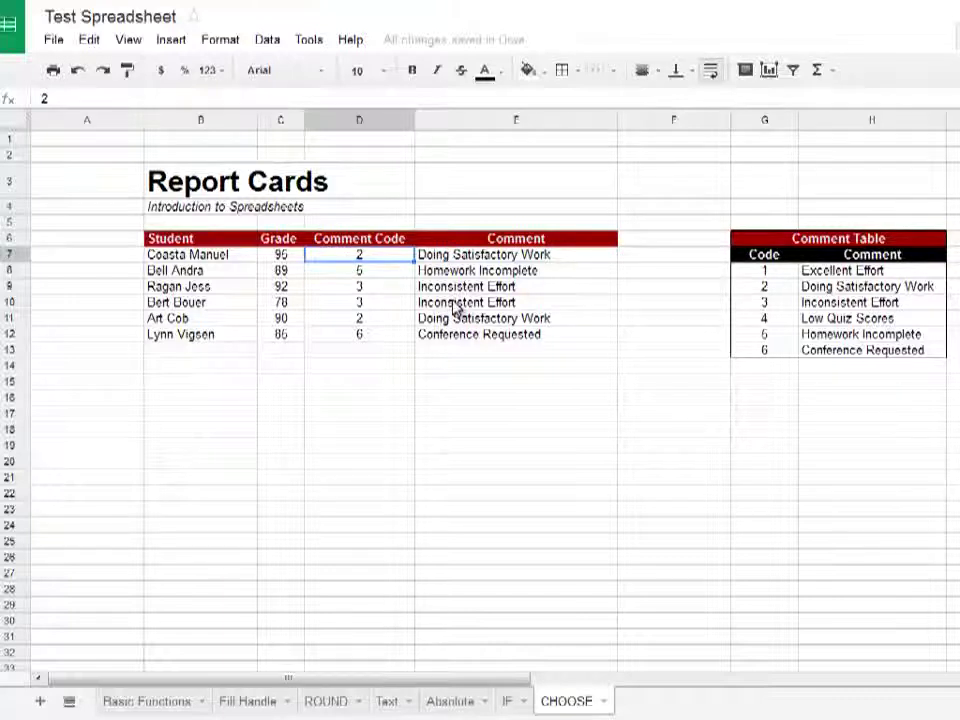
{"action": "type", "text": "7"}
{"action": "key", "text": "Return"}
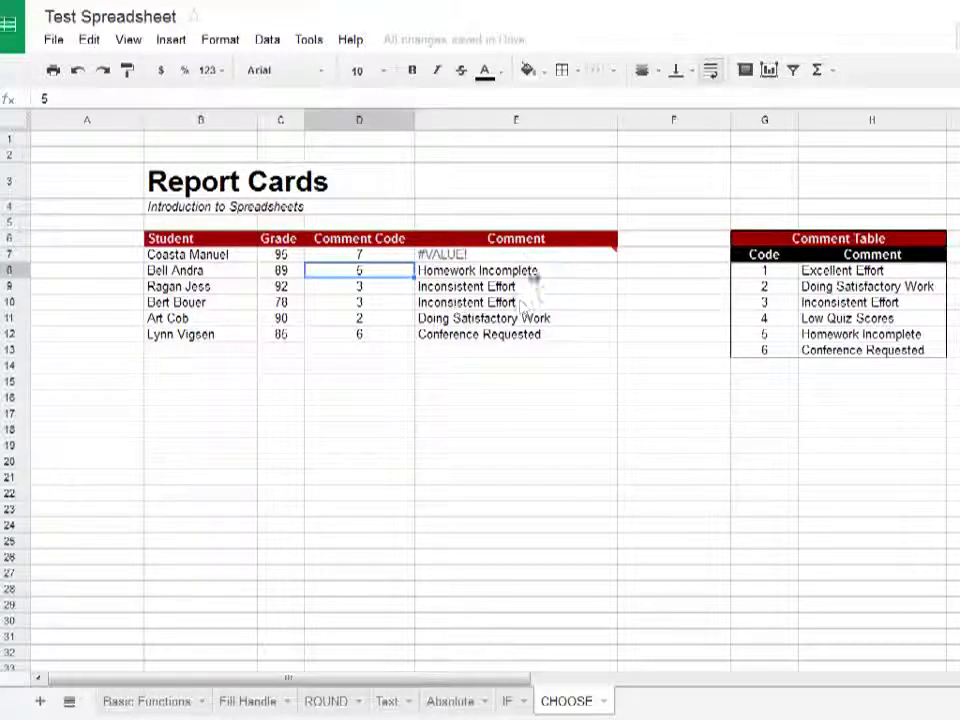
Open the first student's CHOOSE formula in E7 to examine its comment references
{"action": "mouse_move", "coordinate": [450, 261]}
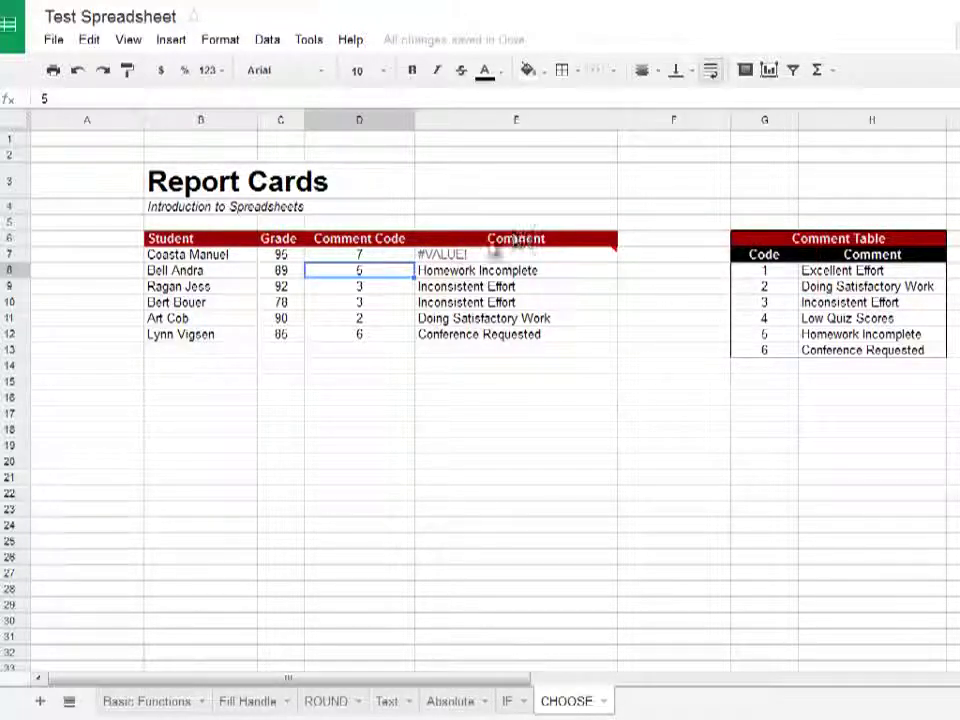
{"action": "left_click", "coordinate": [484, 254]}
{"action": "double_click", "coordinate": [484, 254]}
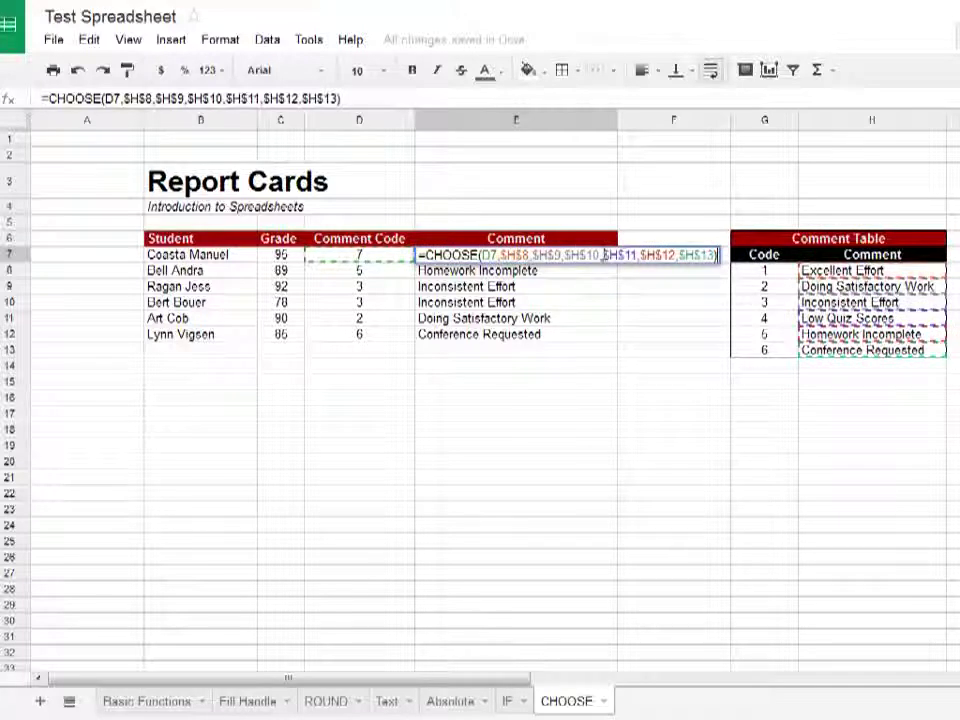